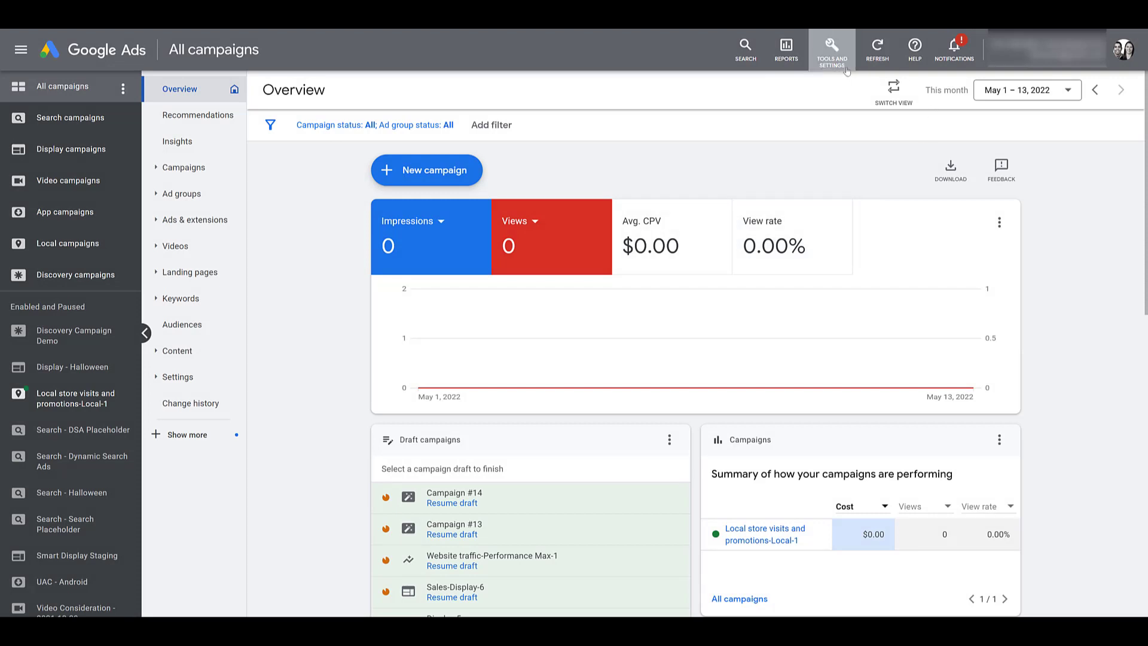
# - From Audience manager, start a new Customer list segment, defaulting to the name 'Customer List - May 2022'
pyautogui.click(846, 71)
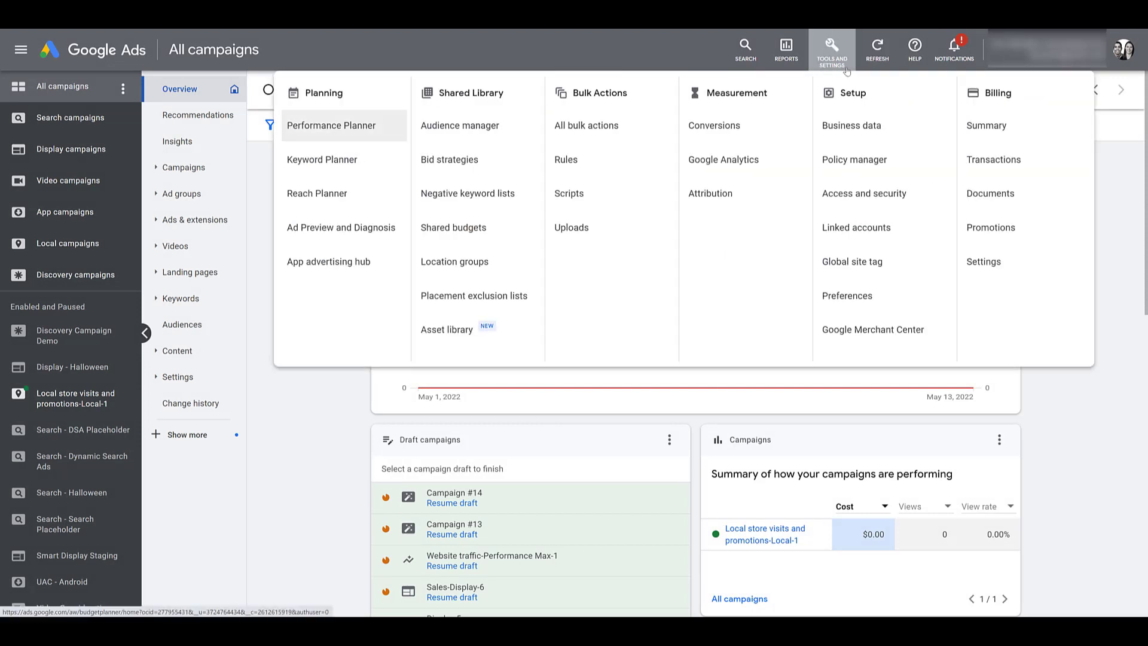
pyautogui.click(505, 131)
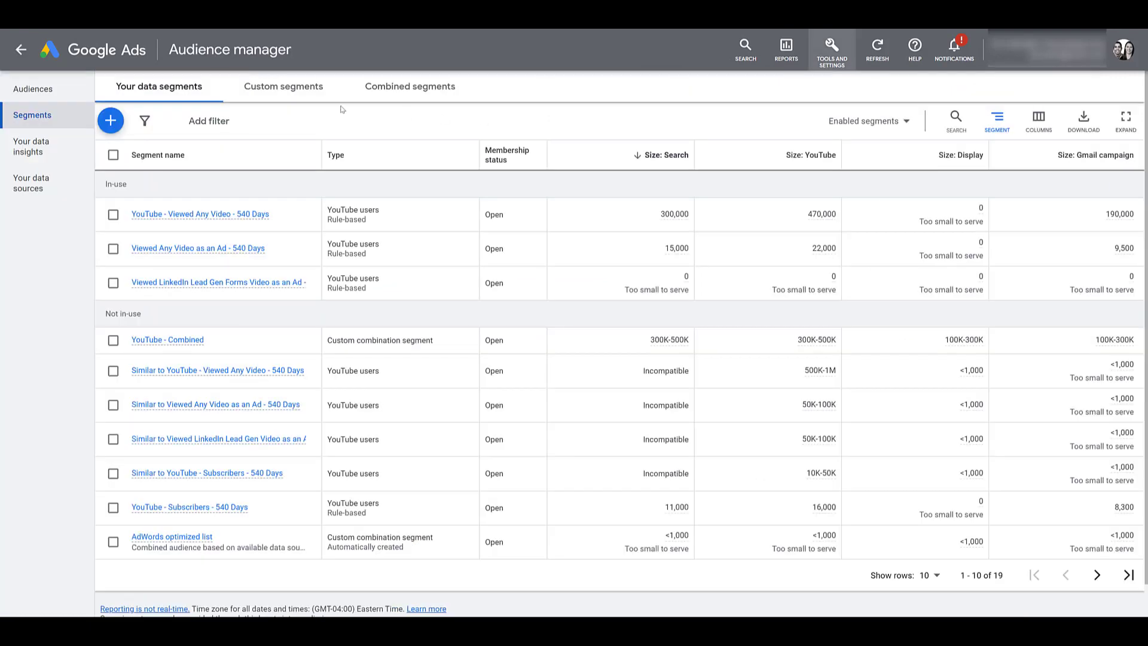
pyautogui.click(110, 121)
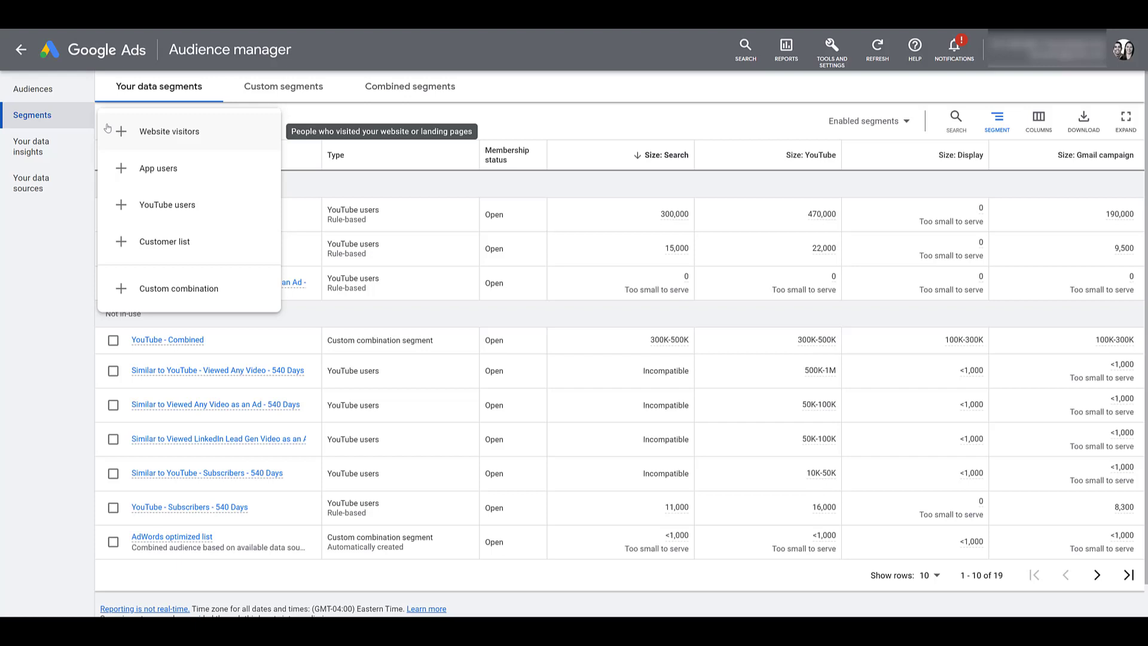
pyautogui.click(213, 247)
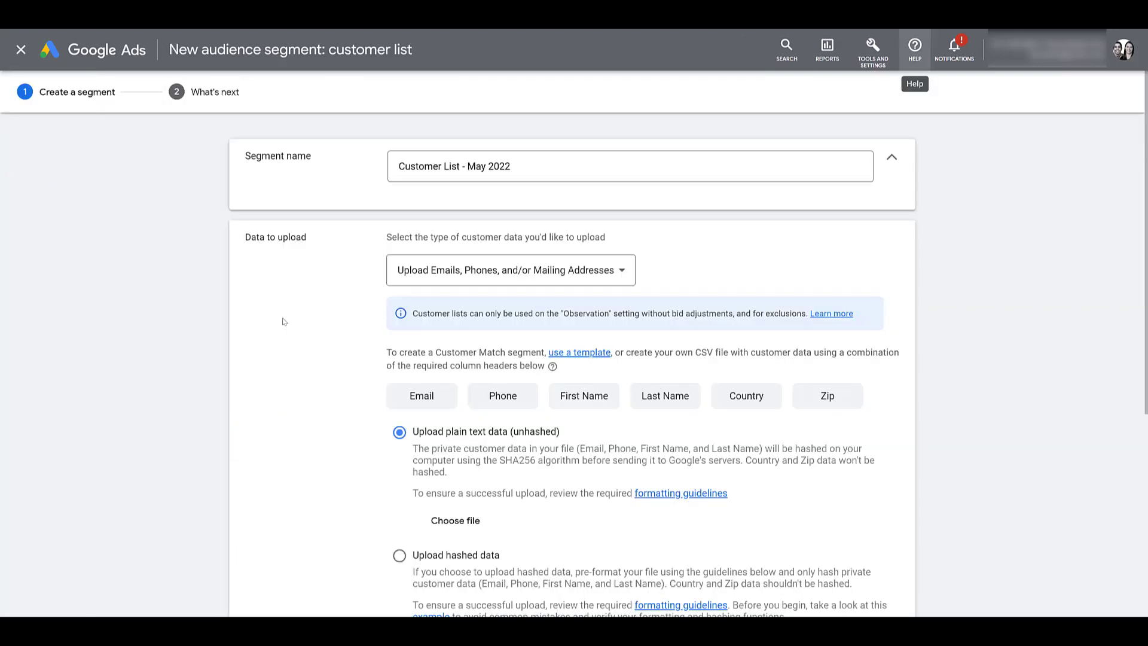
# - Keep 'Upload Emails, Phones, and/or Mailing Addresses' as the customer list data type
pyautogui.click(620, 281)
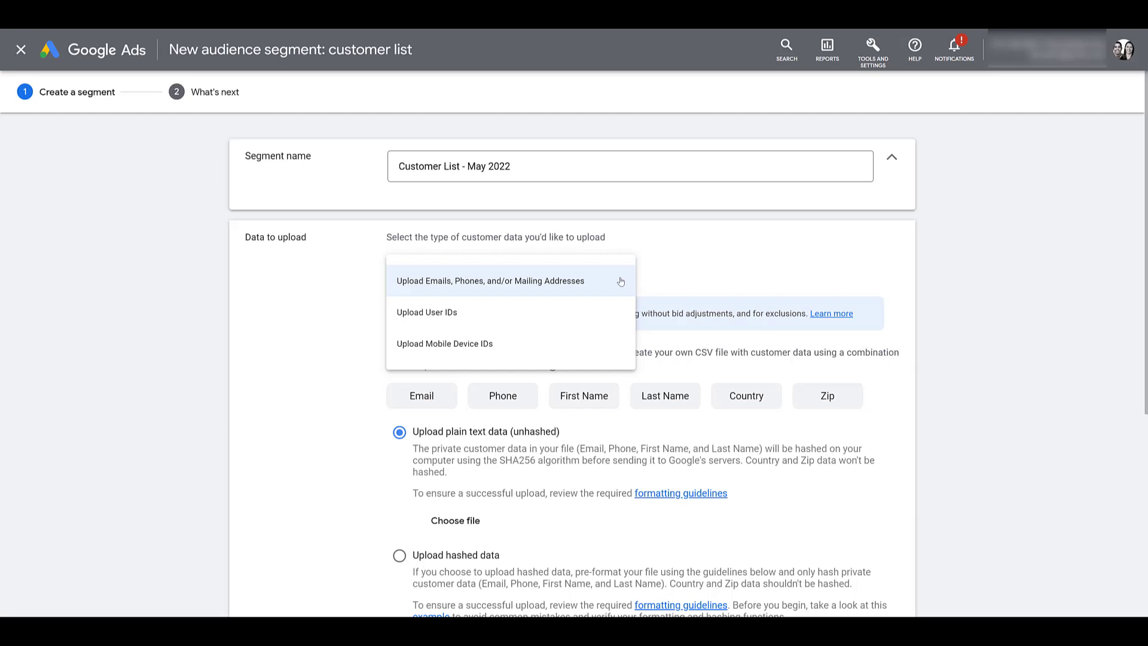
pyautogui.click(683, 282)
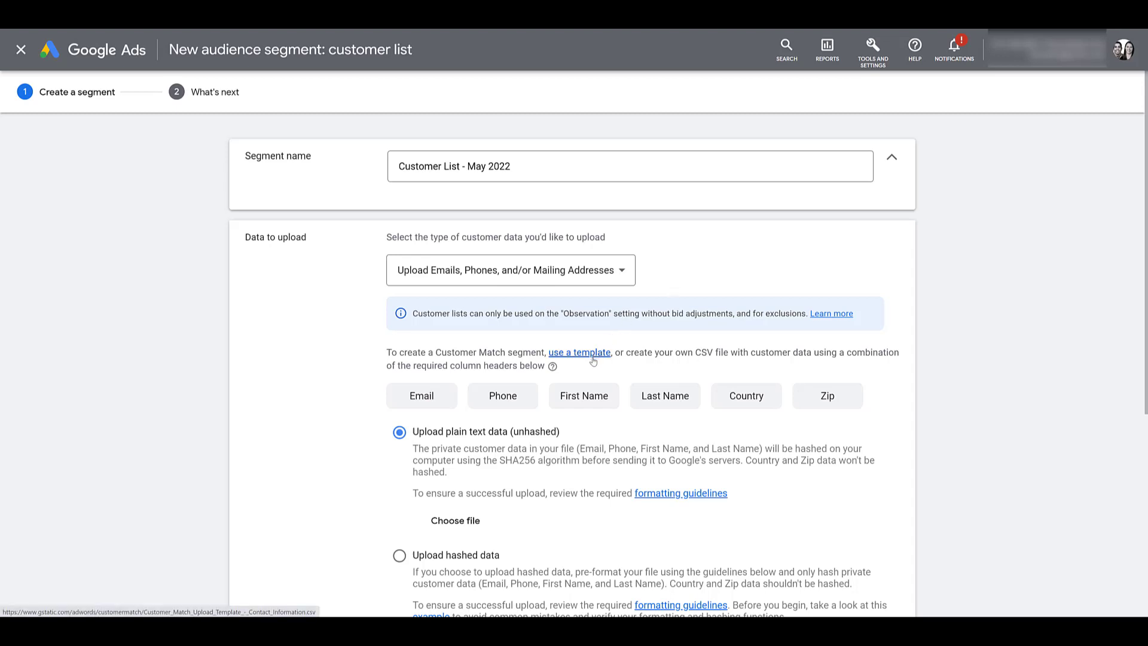
# - Download the Customer Match template CSV, open it in Excel, and widen columns H and I
pyautogui.click(592, 358)
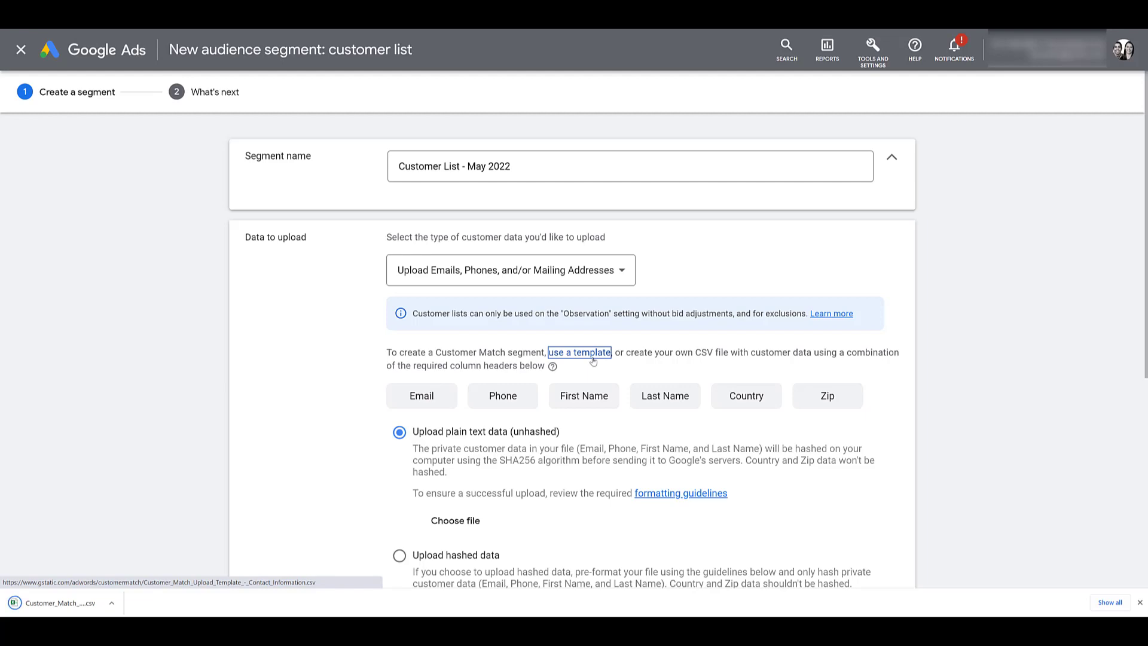
pyautogui.click(90, 601)
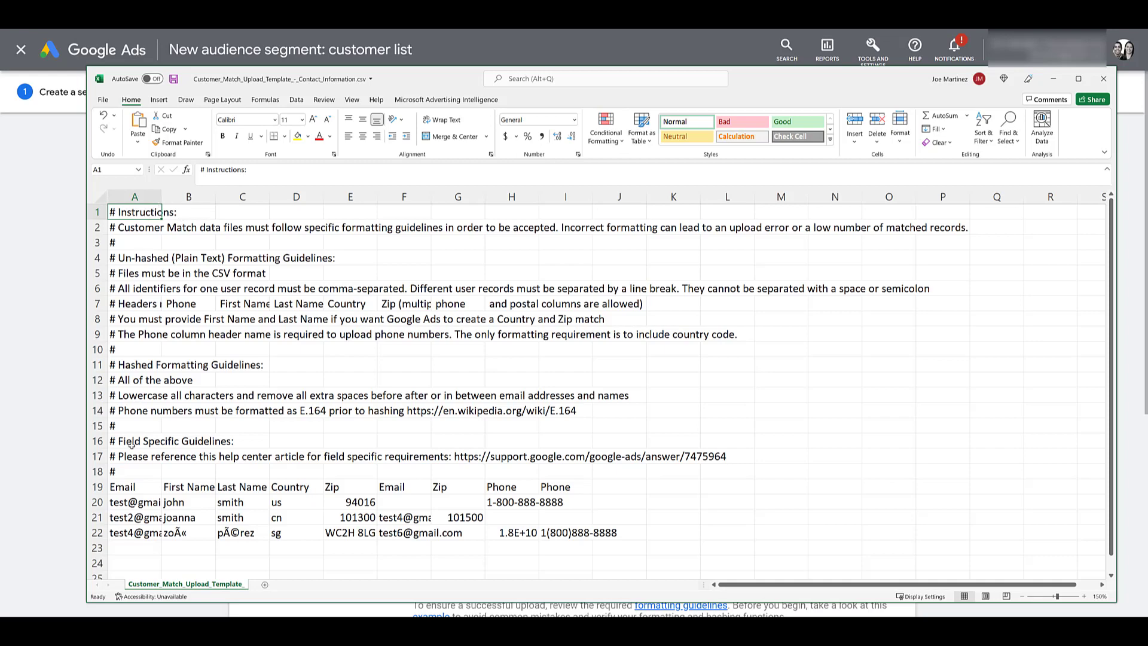
pyautogui.moveTo(123, 486); pyautogui.dragTo(592, 536)
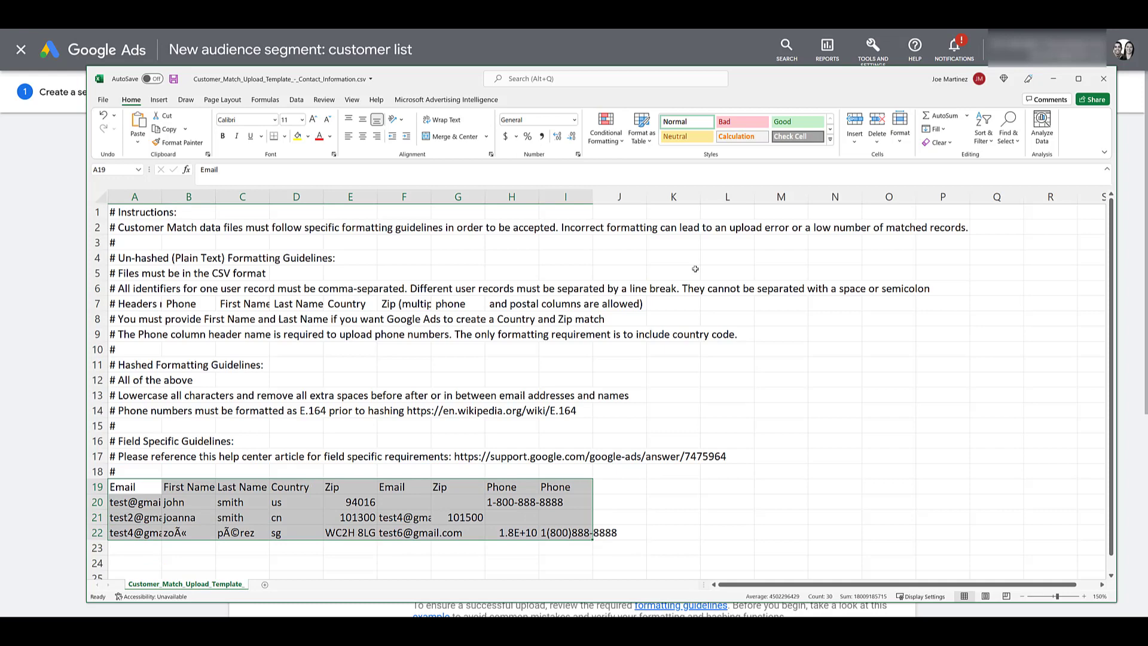
pyautogui.doubleClick(592, 198)
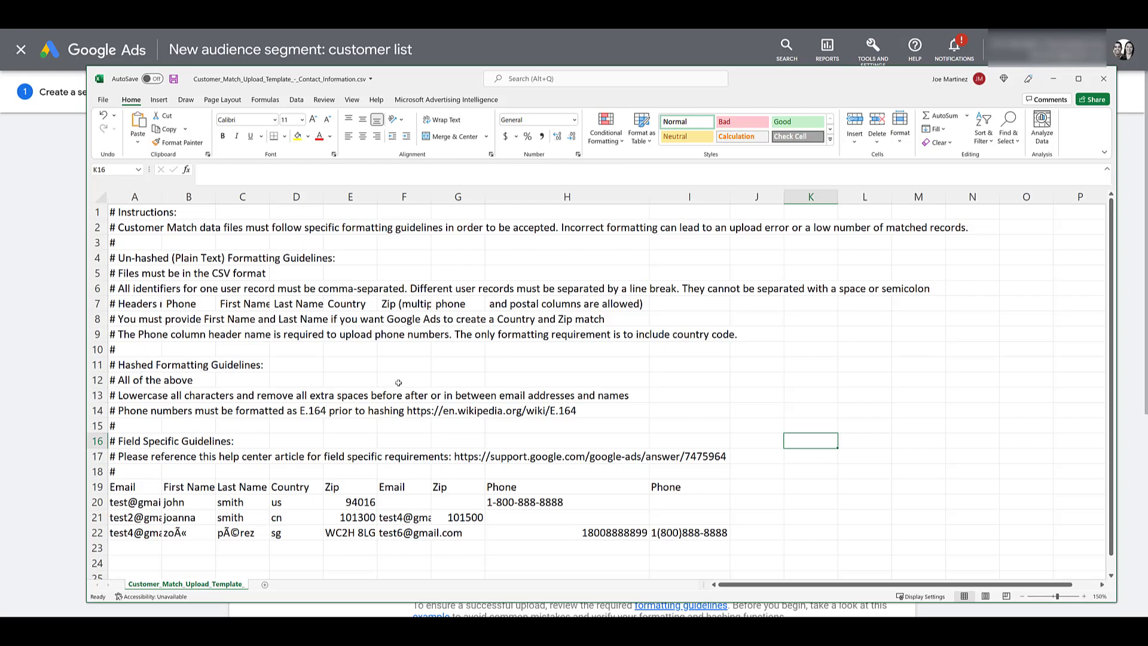
# - Delete instruction rows 1–18, leaving the header row and three sample records
pyautogui.moveTo(97, 472); pyautogui.dragTo(111, 170)
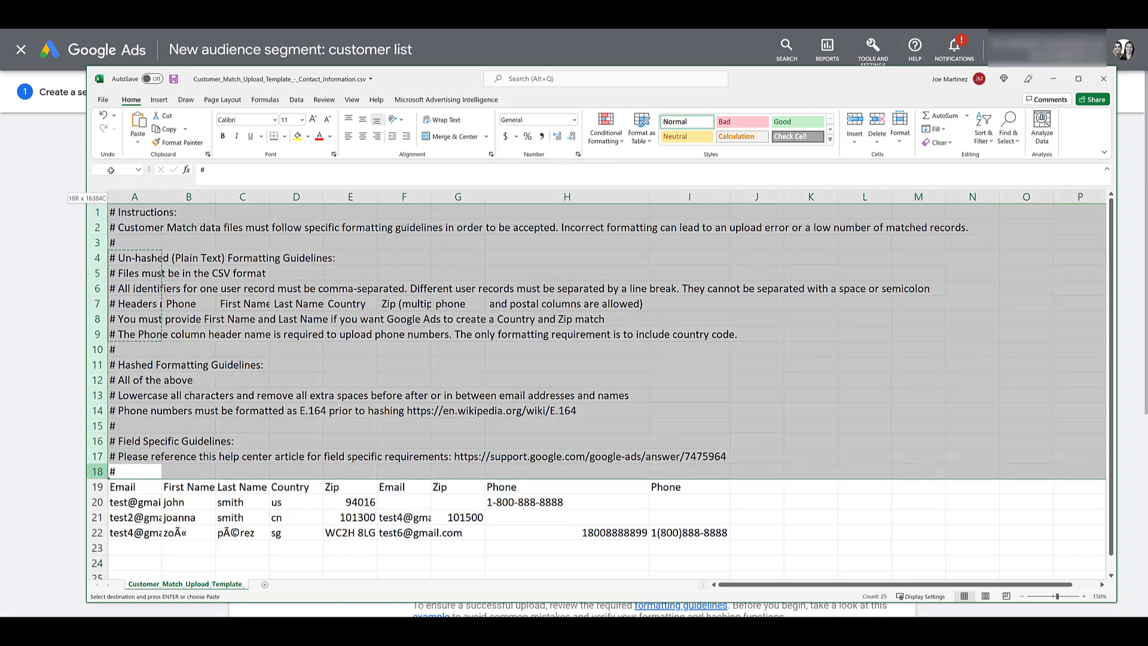
pyautogui.rightClick(97, 228)
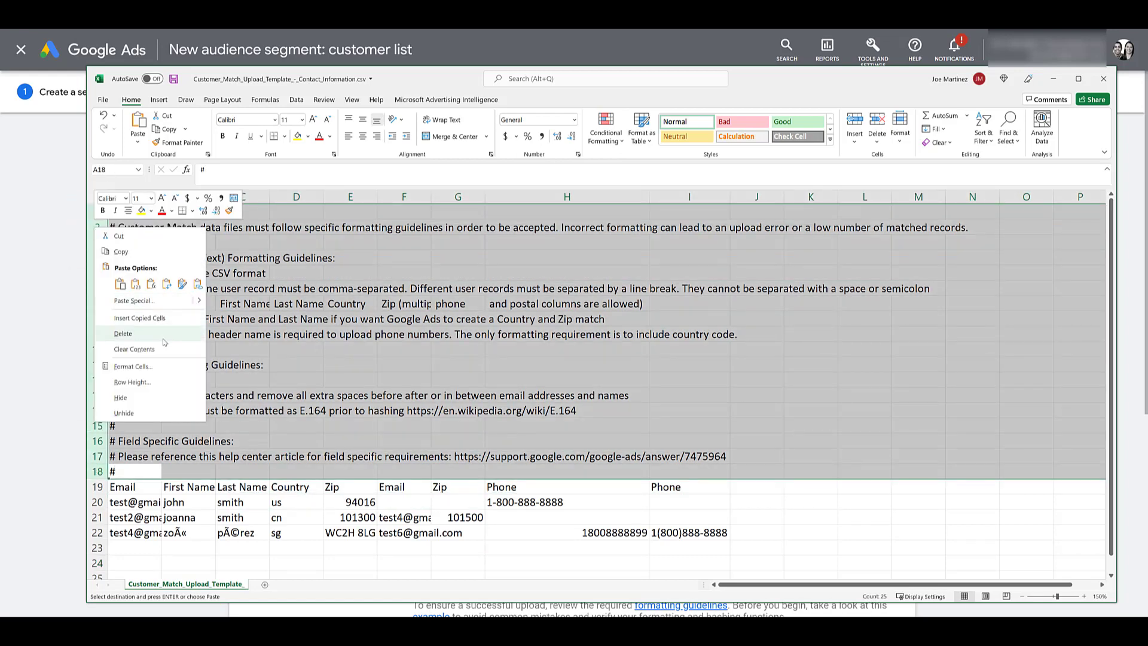
pyautogui.click(163, 340)
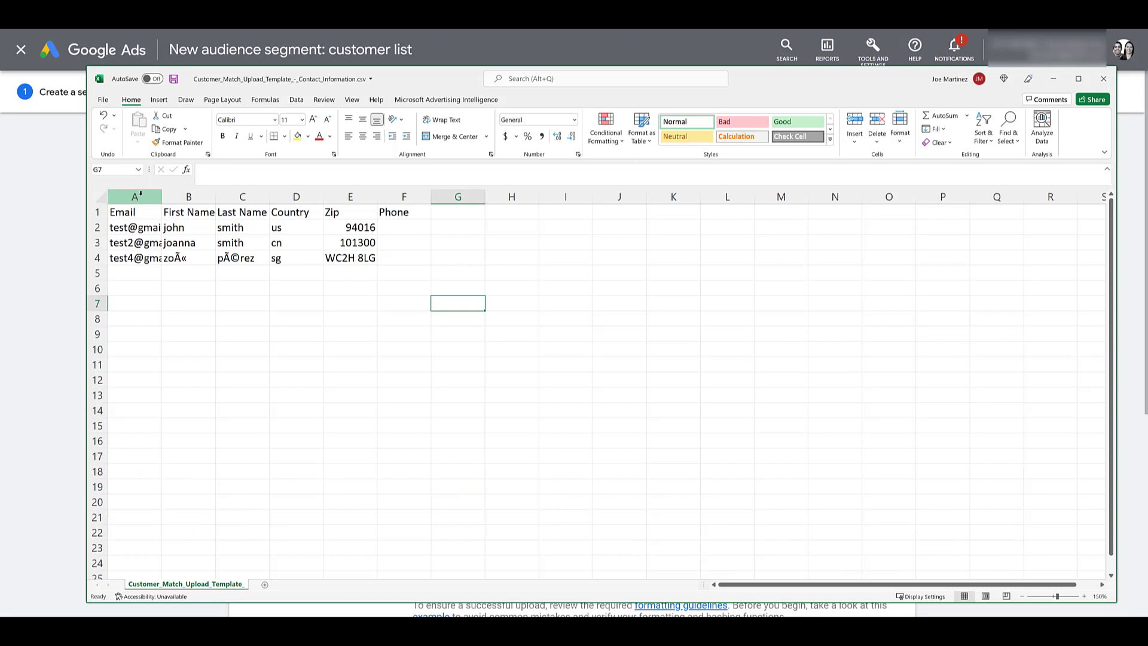
# - Autofit columns A–F in Fake List.csv and compare its headers with the Google Ads form
pyautogui.moveTo(140, 194); pyautogui.dragTo(403, 197)
pyautogui.doubleClick(377, 197)
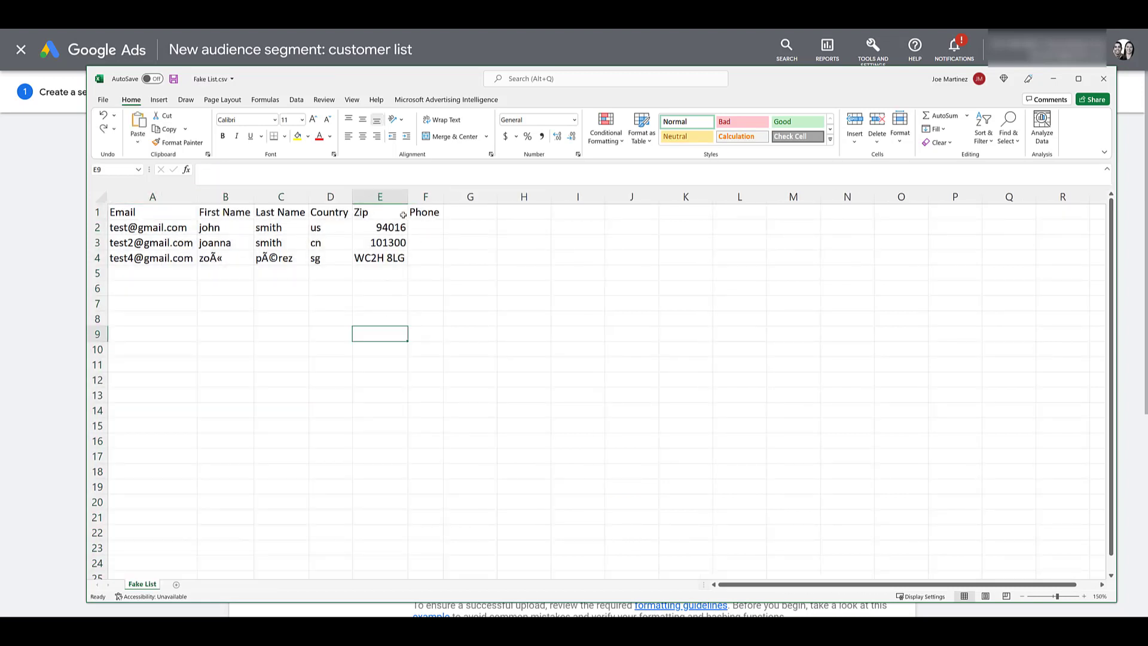
pyautogui.moveTo(426, 213); pyautogui.dragTo(132, 213)
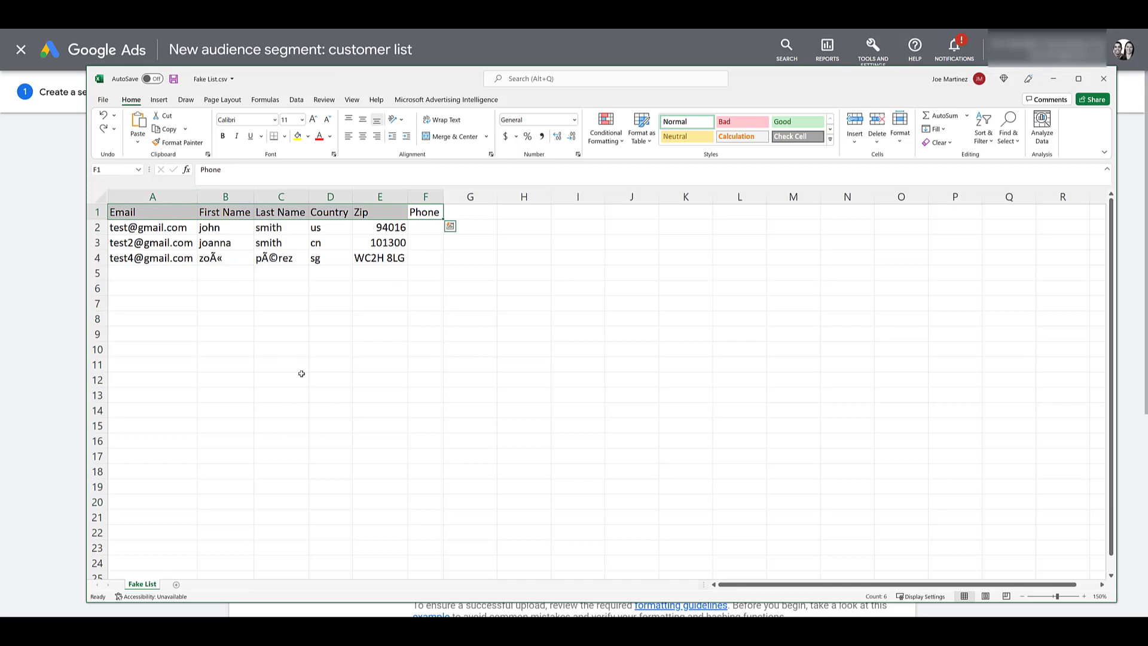
pyautogui.click(238, 210)
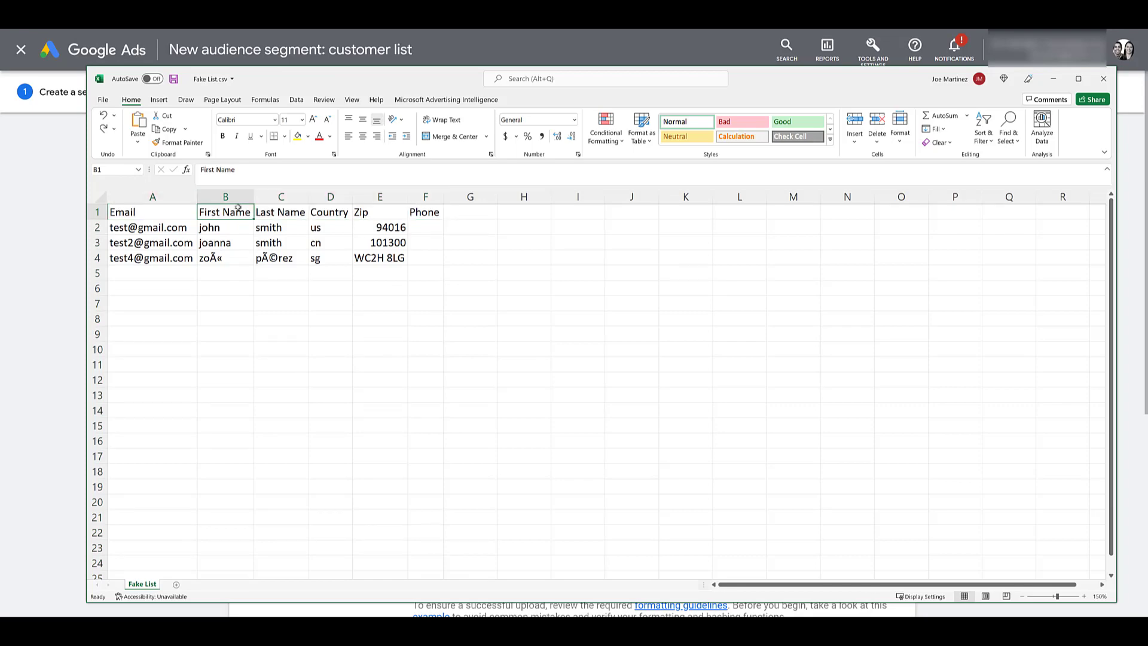
pyautogui.write('firstname')
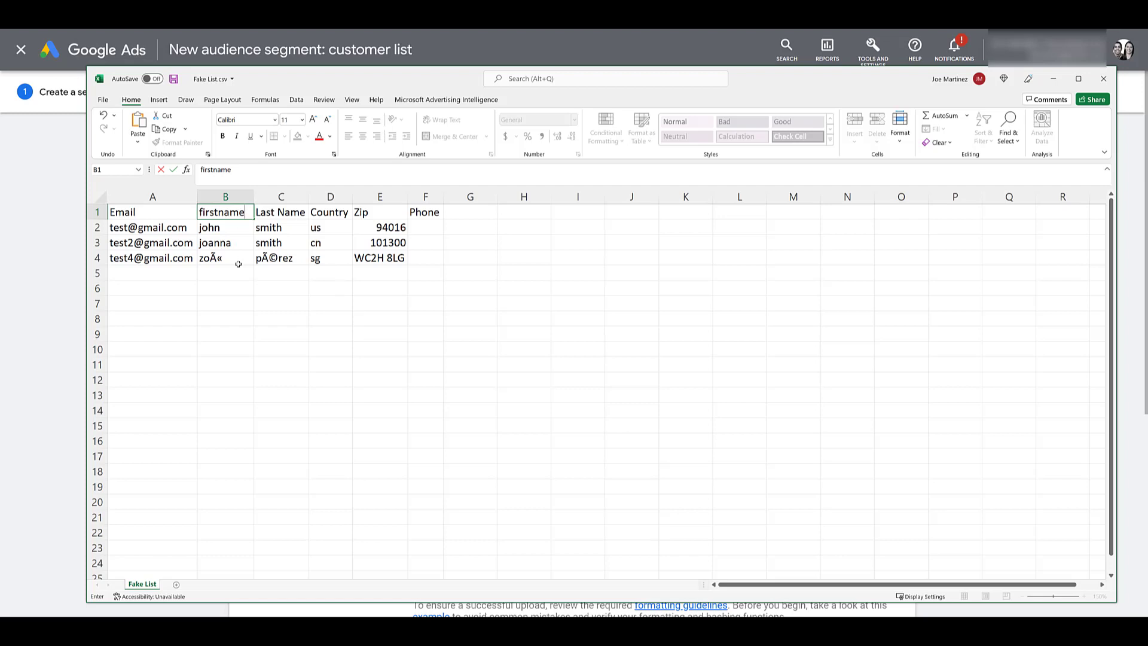
pyautogui.hotkey('alt', 'Tab')
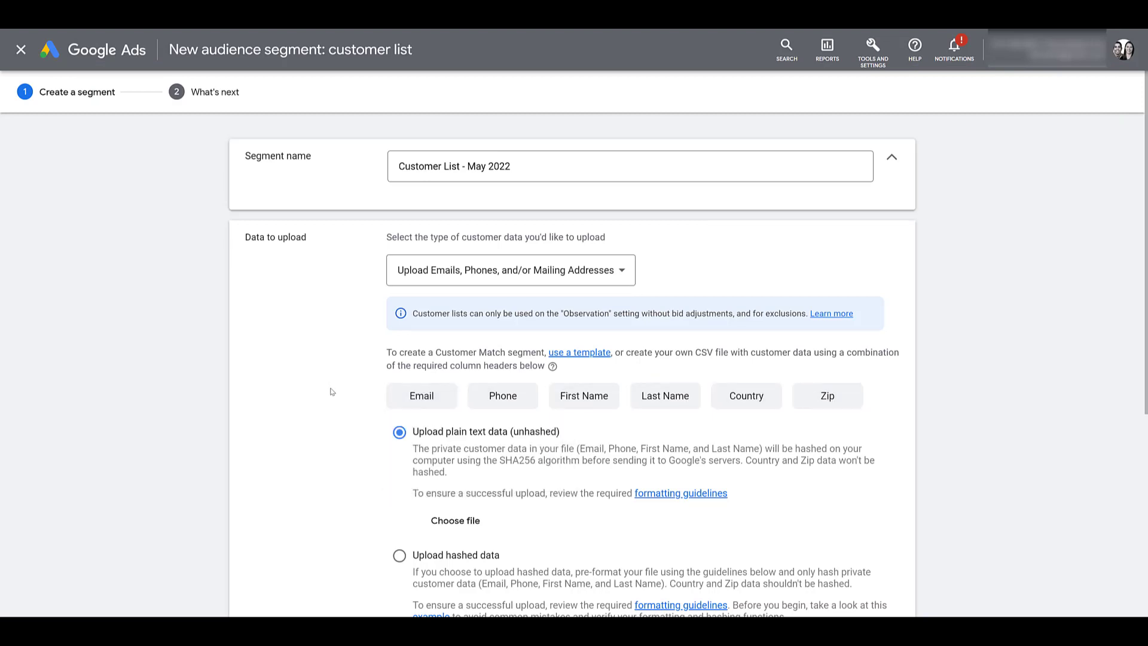
pyautogui.hotkey('alt', 'Tab')
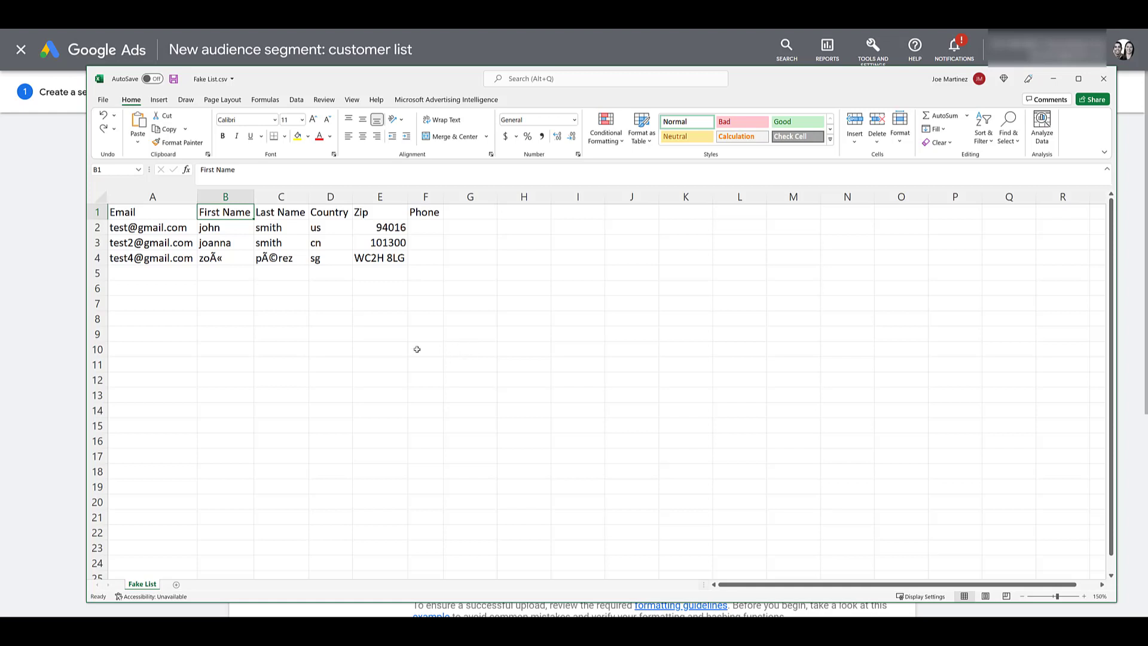
# - Insert a new column B before First Name for a second Email column
pyautogui.rightClick(237, 200)
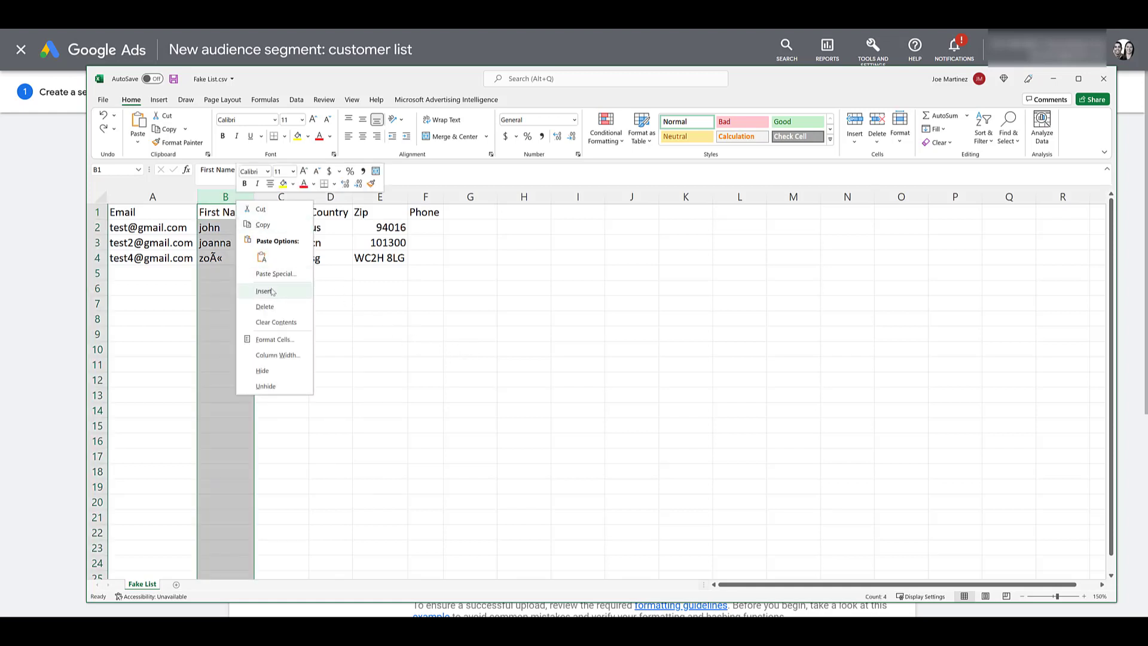
pyautogui.click(264, 291)
pyautogui.write('Email')
pyautogui.click(266, 257)
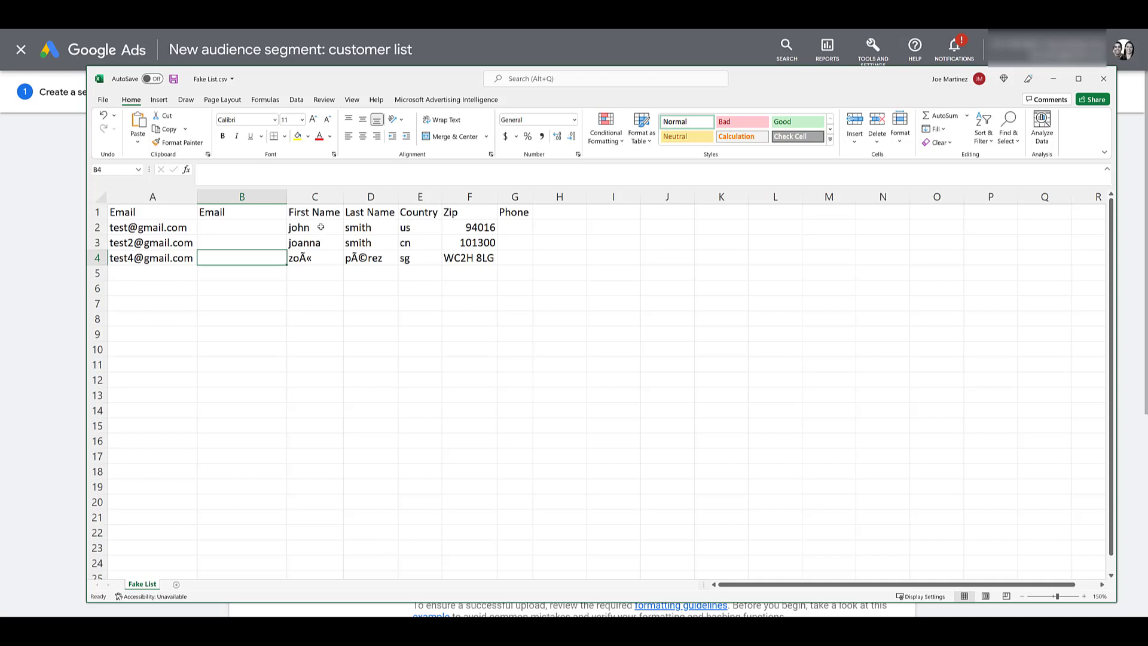
# - Clear the row 2 name values in C2:D2, leaving C2 empty without N/A
pyautogui.moveTo(321, 227); pyautogui.dragTo(371, 228)
pyautogui.press('Delete')
pyautogui.click(309, 303)
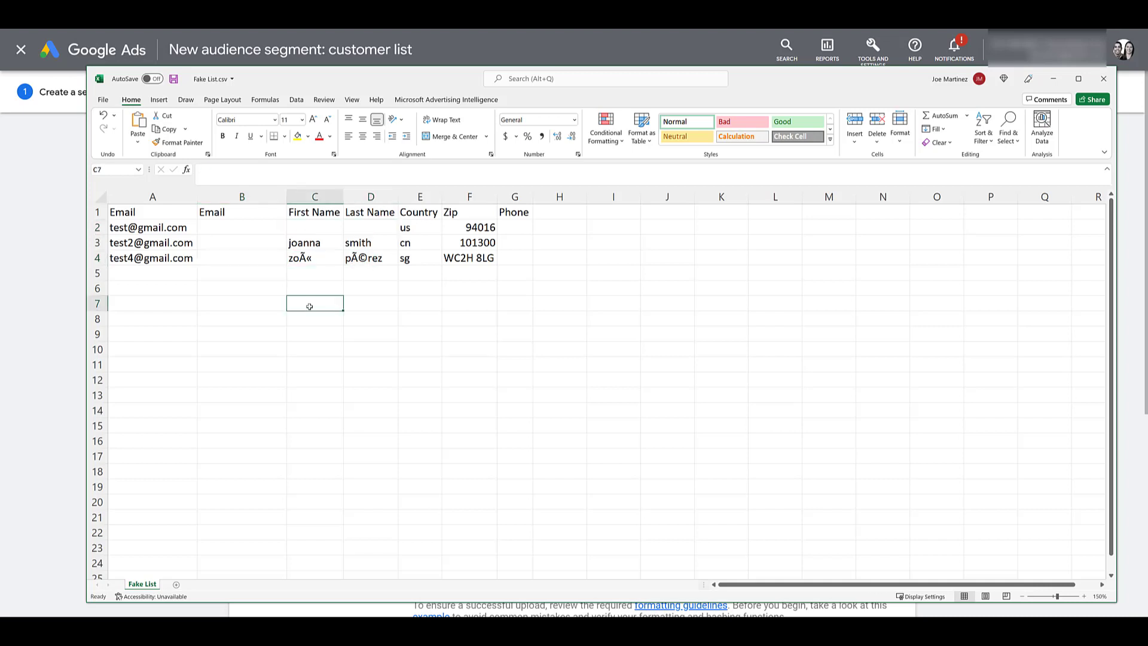
pyautogui.click(321, 229)
pyautogui.write('N/A')
pyautogui.click(340, 289)
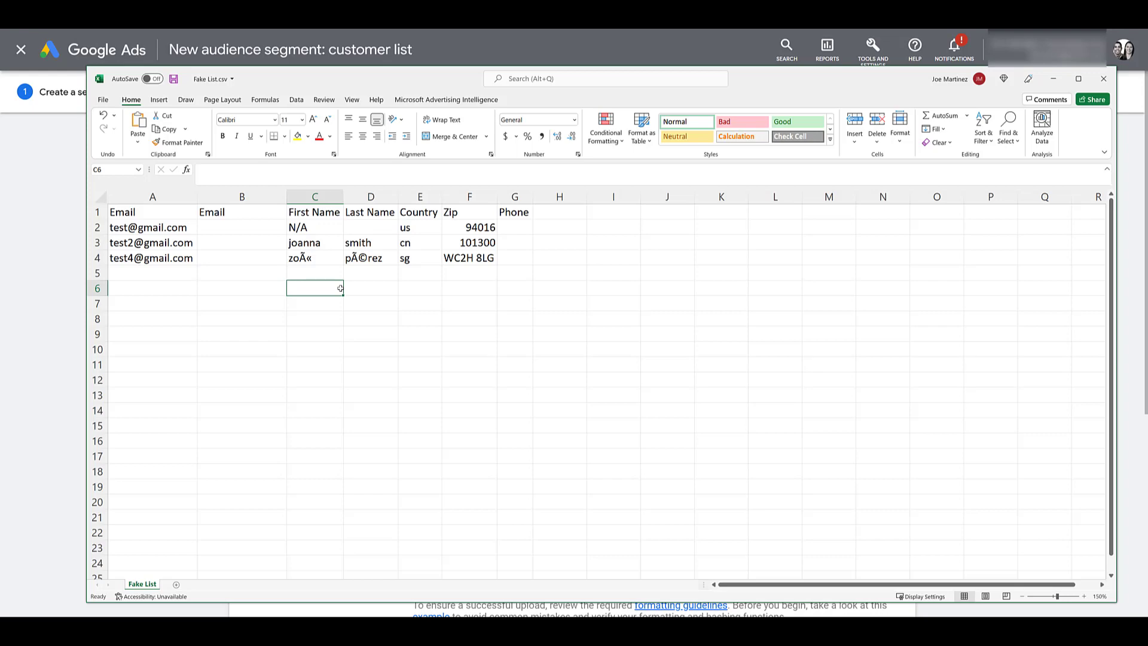
pyautogui.press('Up')
pyautogui.press('Up')
pyautogui.press('Up')
pyautogui.press('Up')
pyautogui.press('BackSpace')
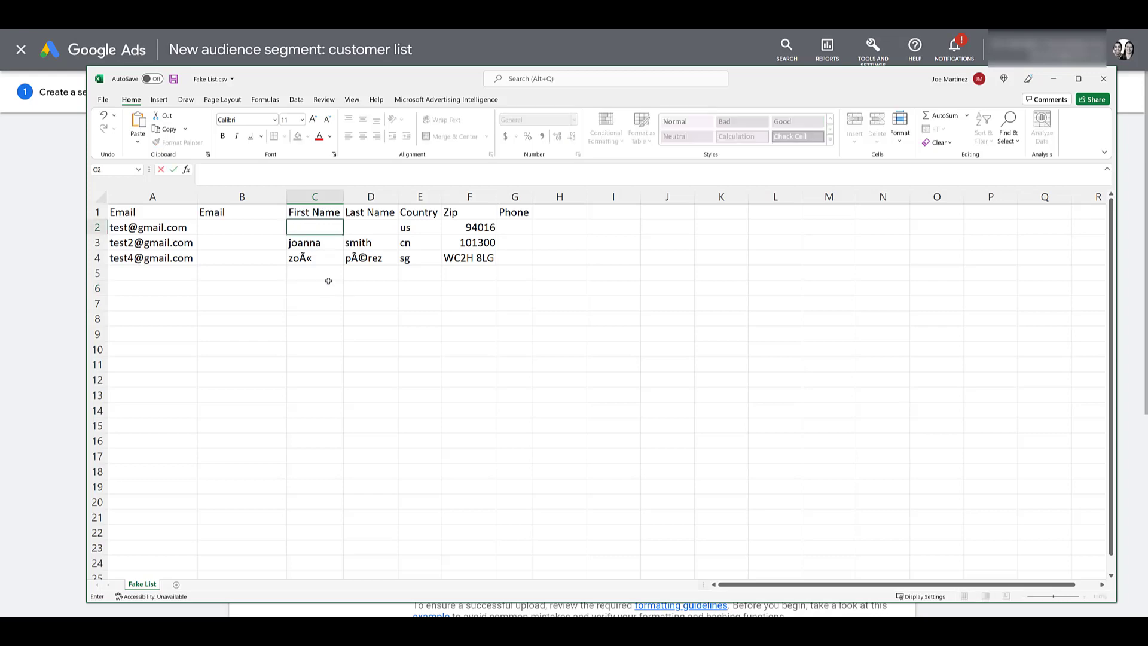
pyautogui.click(311, 317)
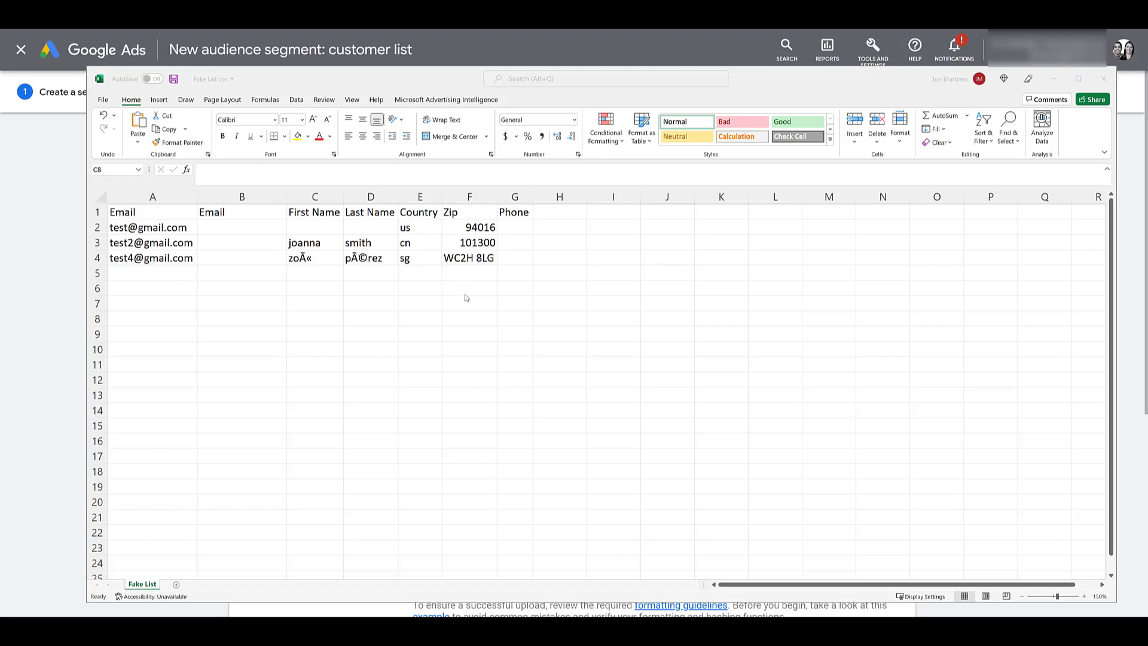
# - Save Fake List.csv with the added Email column B holding only its header
pyautogui.click(174, 79)
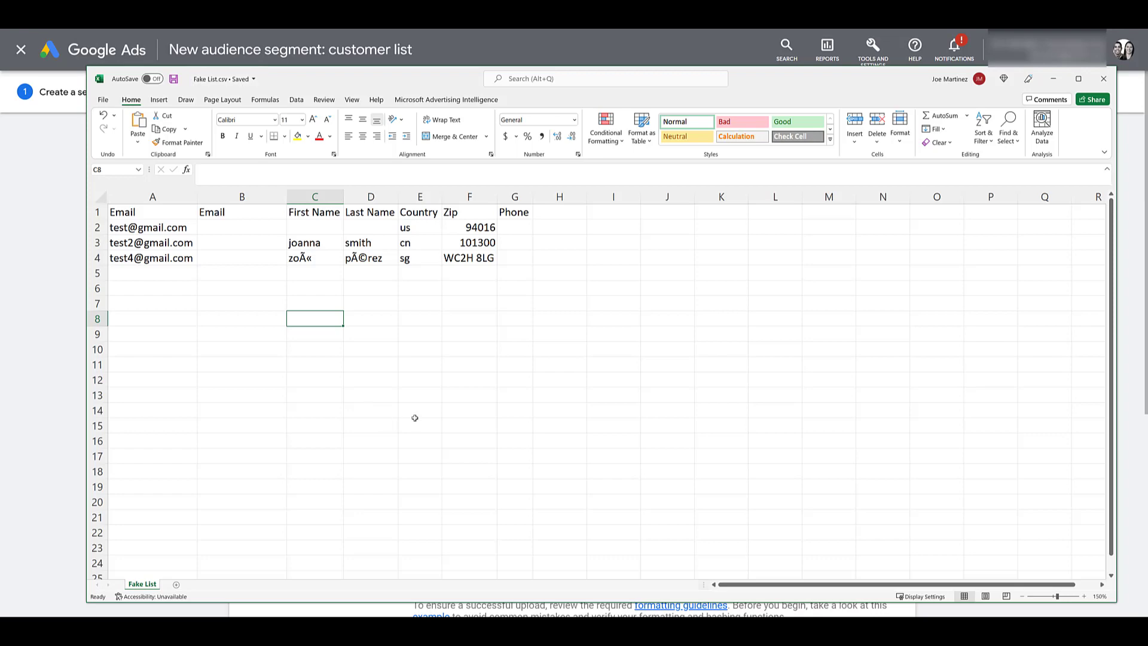
# - Attach Fake List.csv to the customer list and confirm Customer Match policy compliance
pyautogui.click(71, 303)
pyautogui.scroll(-4, 460, 299)
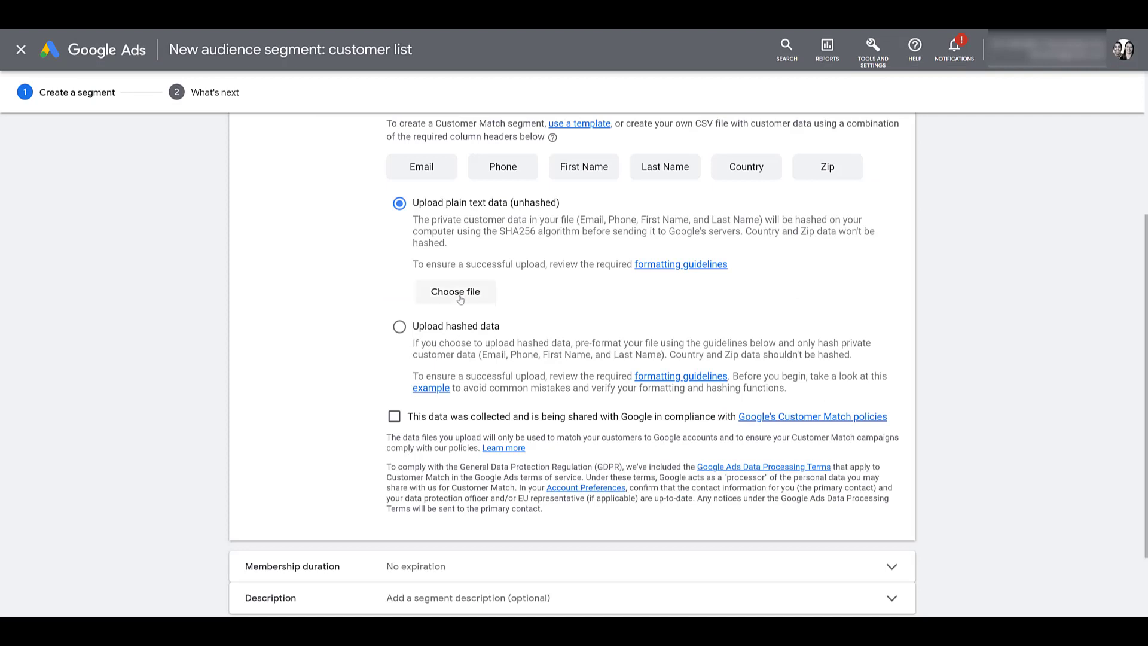
pyautogui.click(459, 293)
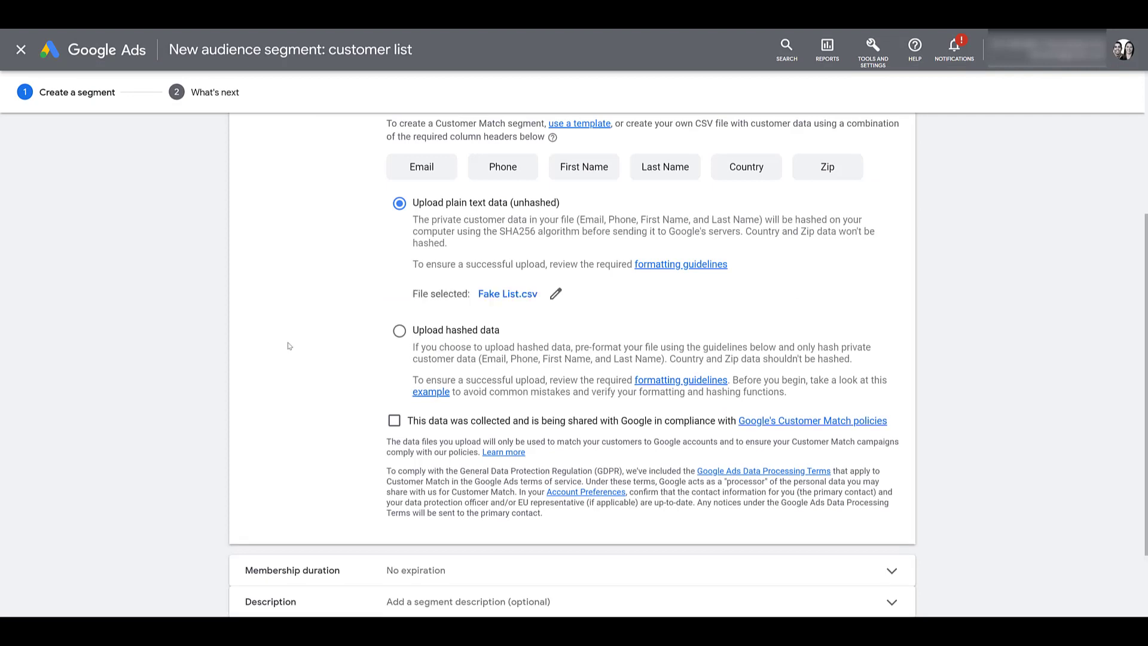
pyautogui.scroll(-2, 351, 305)
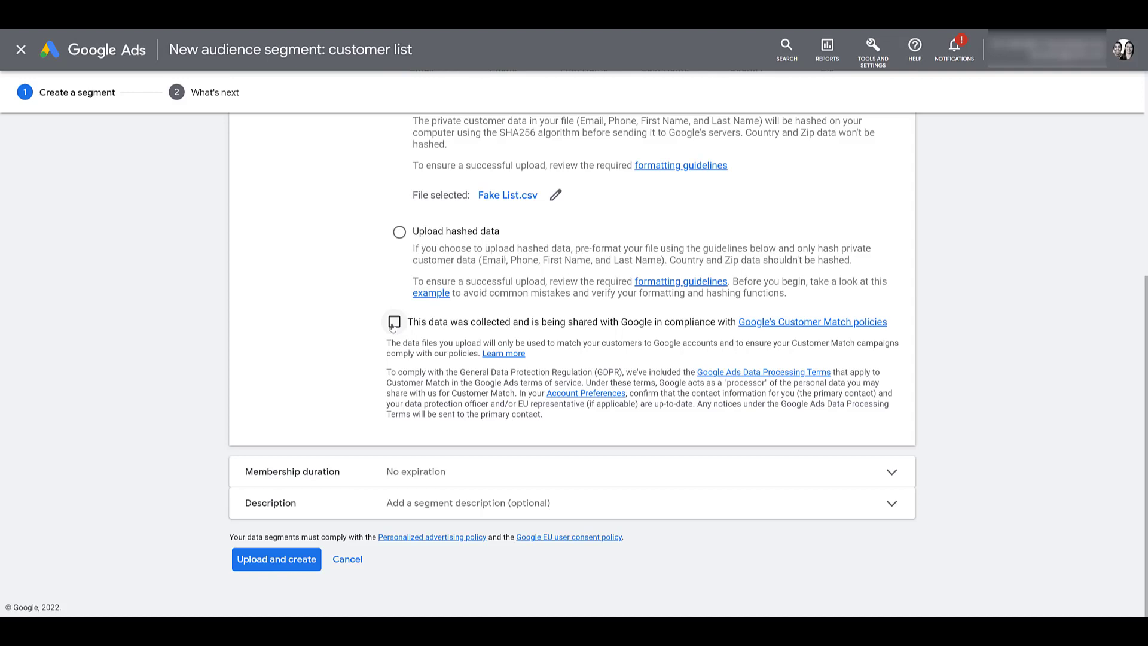
pyautogui.click(394, 323)
pyautogui.click(518, 477)
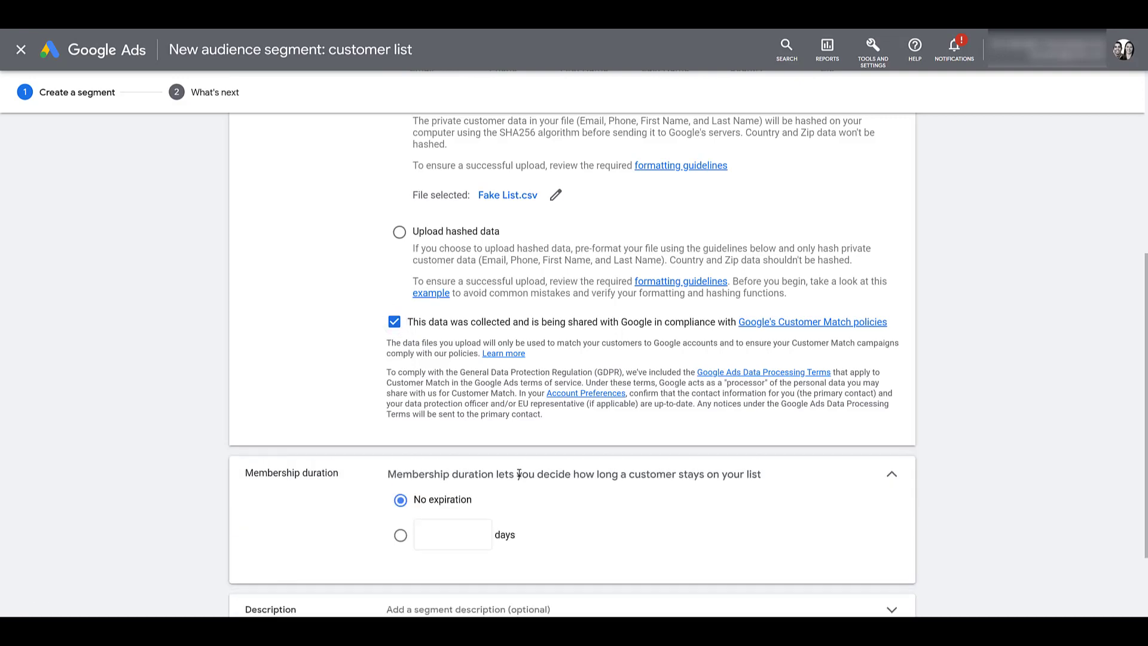
pyautogui.scroll(-2, 518, 476)
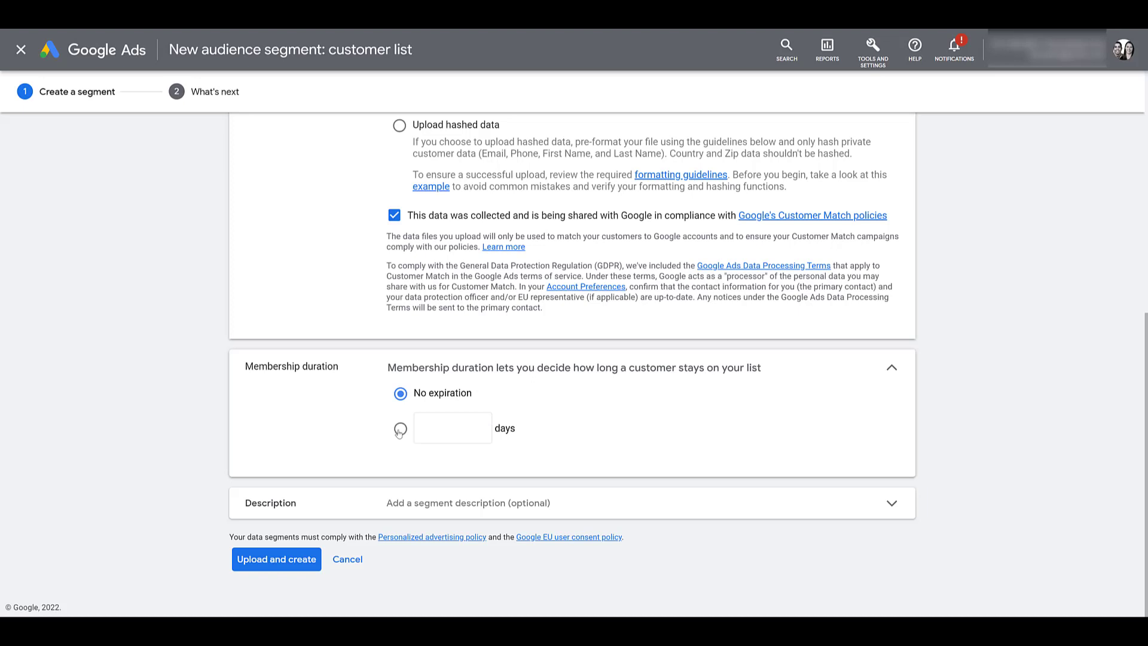
# - Upload Fake List.csv and create the segment, with all 3 rows formatted correctly
pyautogui.click(301, 564)
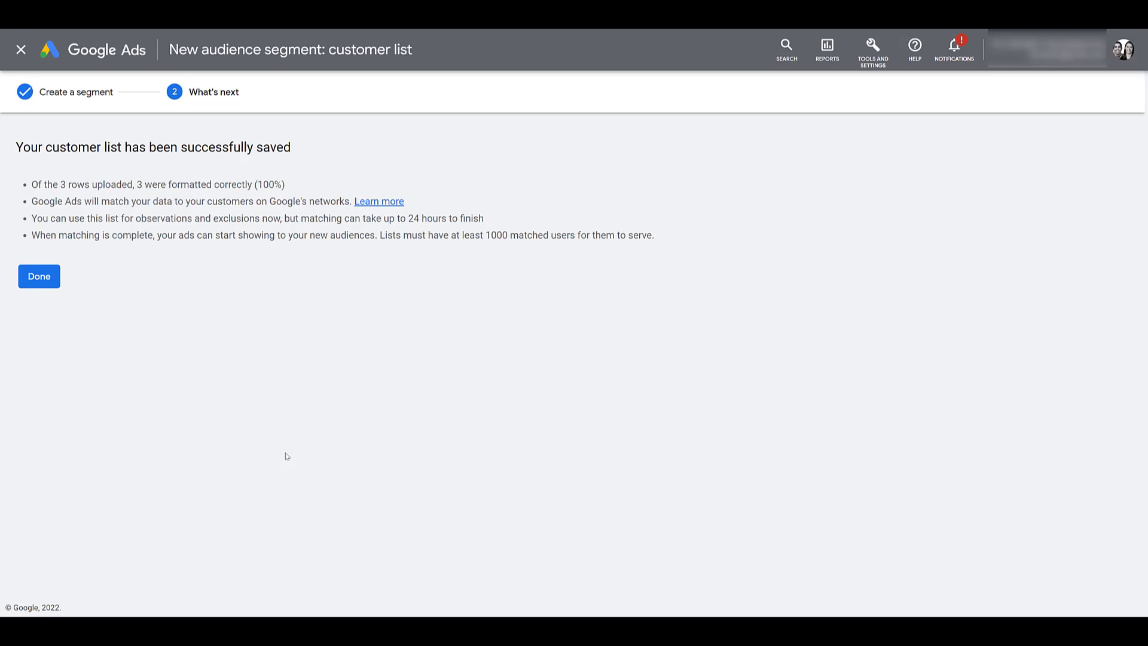
# - Open the Customer List - May 2022 segment details and show its three-dot actions menu
pyautogui.click(39, 277)
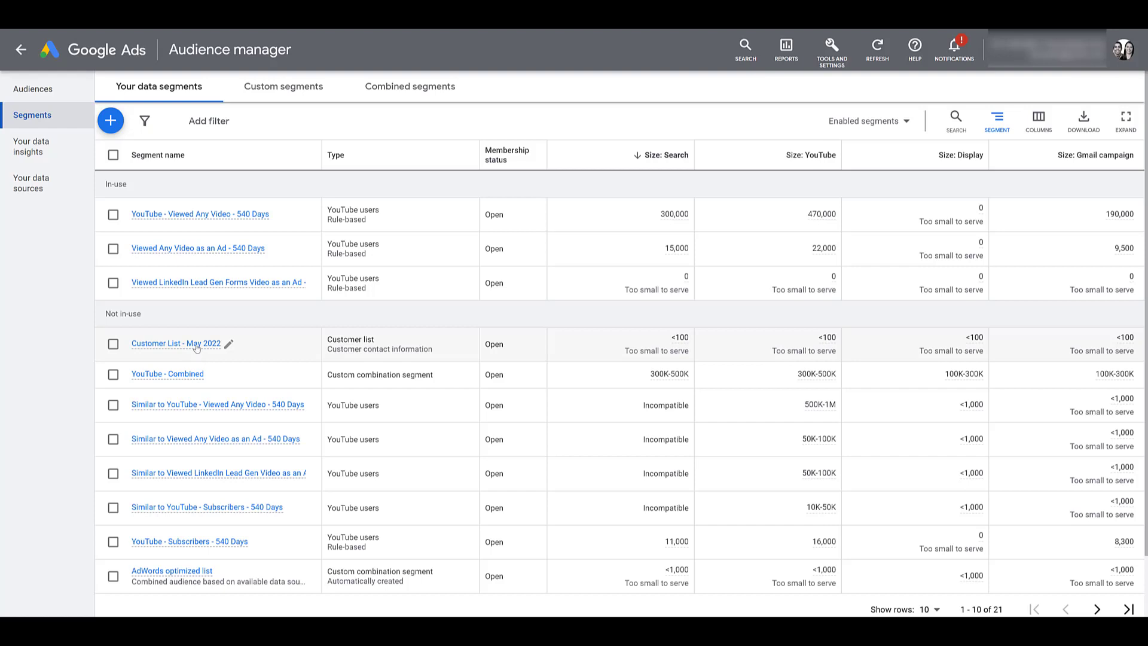
pyautogui.moveTo(193, 347)
pyautogui.click(189, 344)
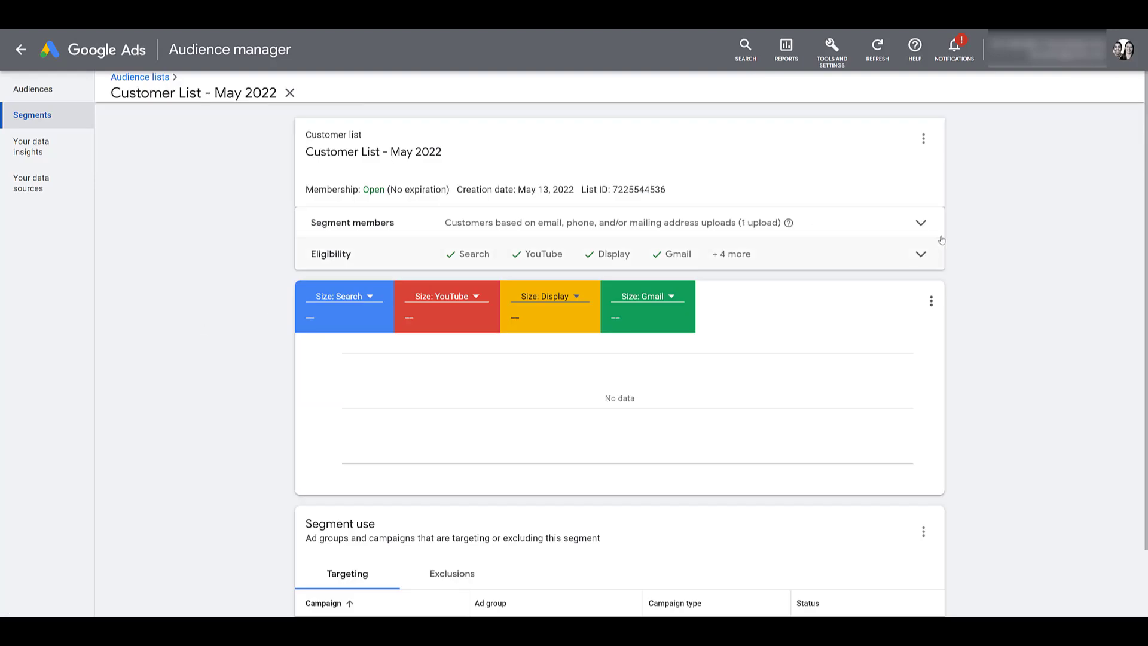
pyautogui.click(923, 138)
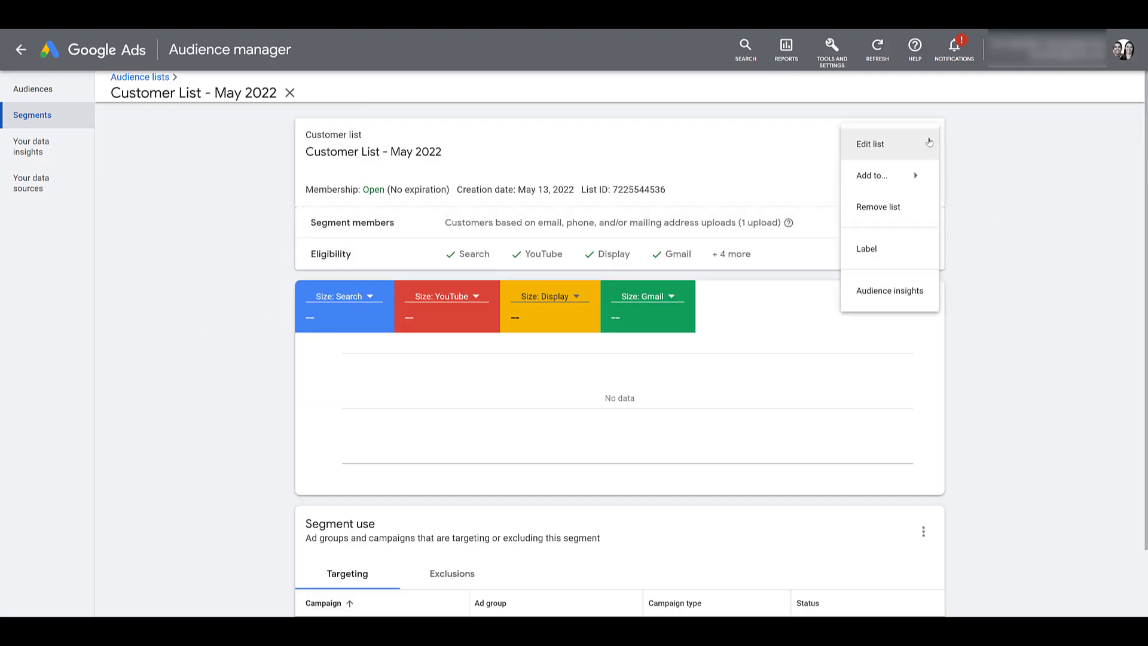
pyautogui.click(888, 147)
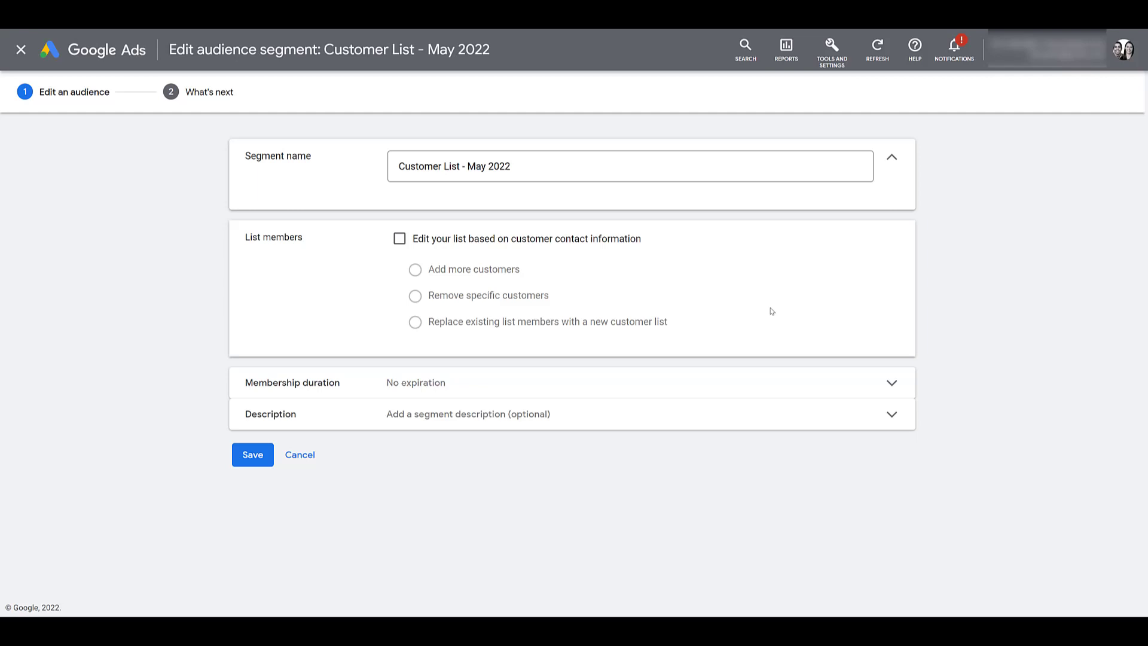
pyautogui.click(402, 239)
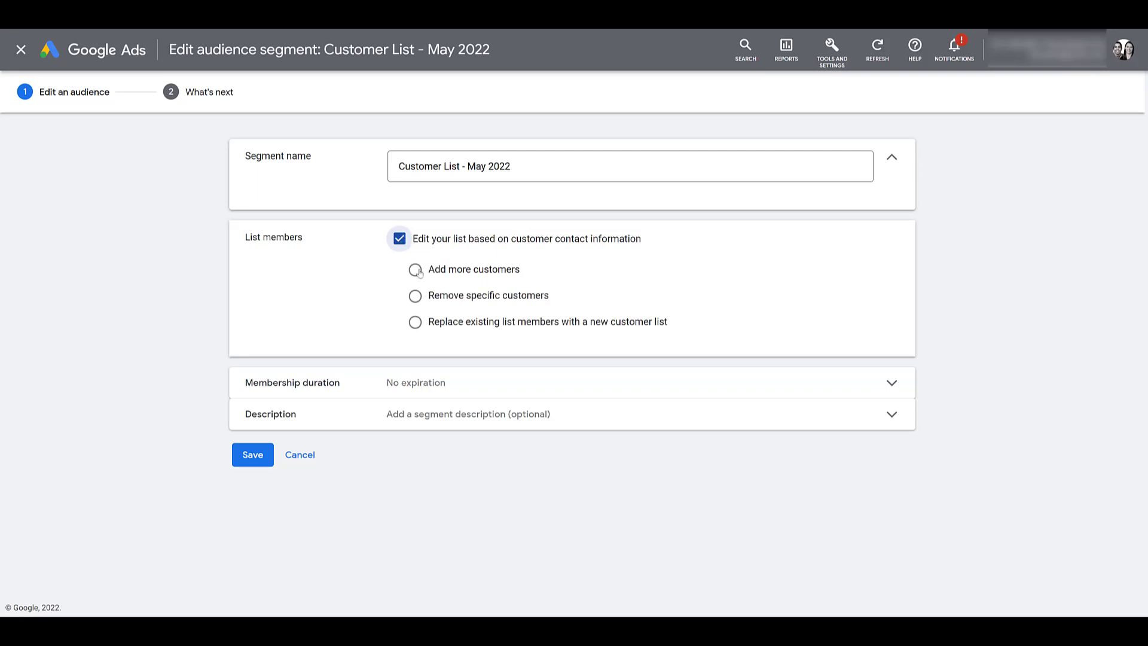
pyautogui.click(416, 270)
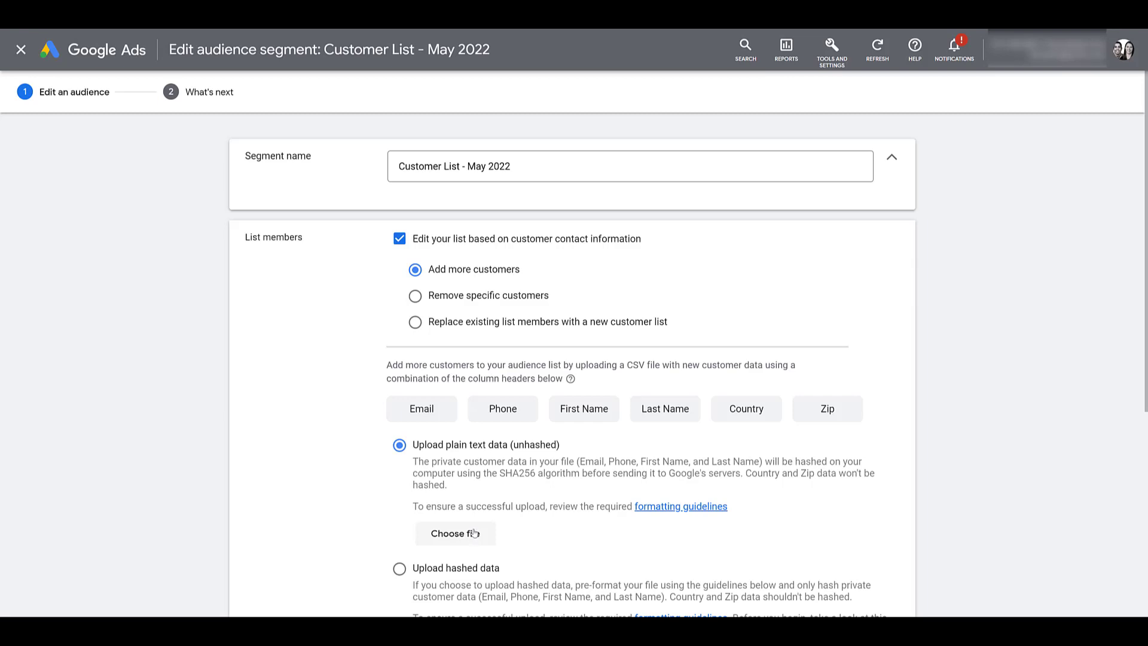
pyautogui.click(478, 297)
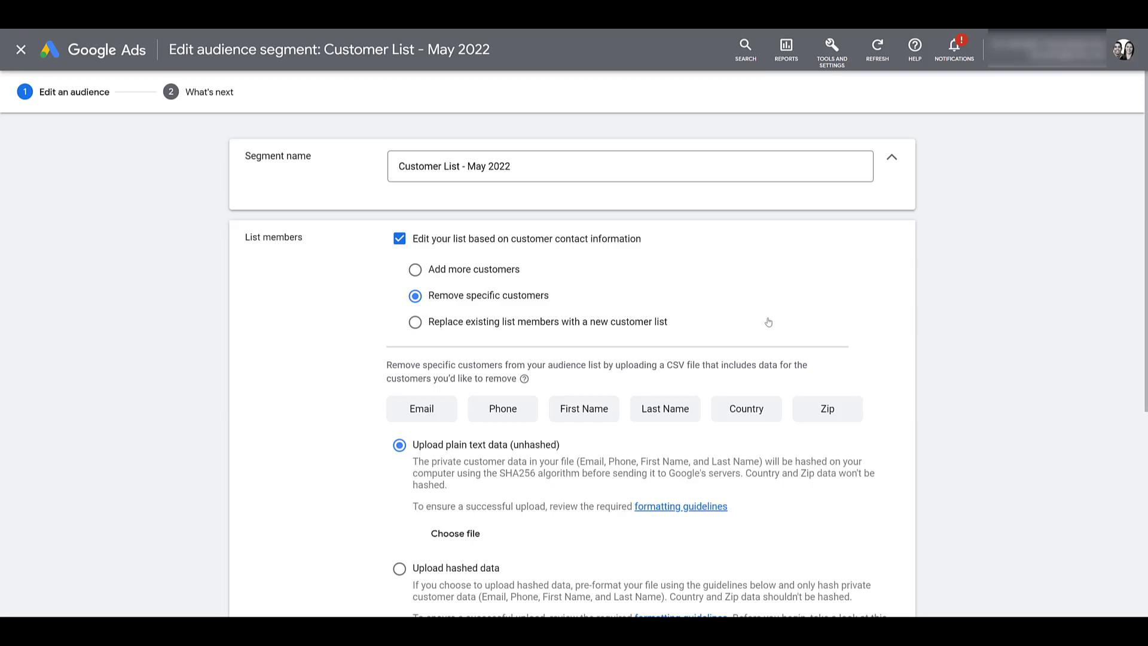
pyautogui.click(644, 324)
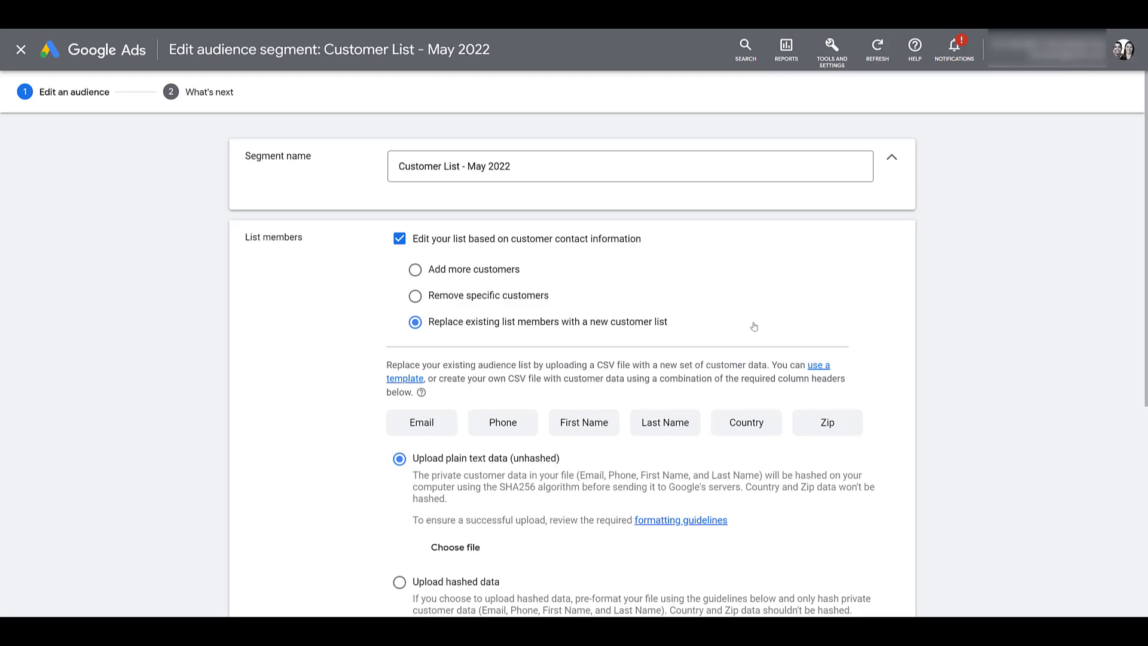
pyautogui.scroll(-5, 784, 266)
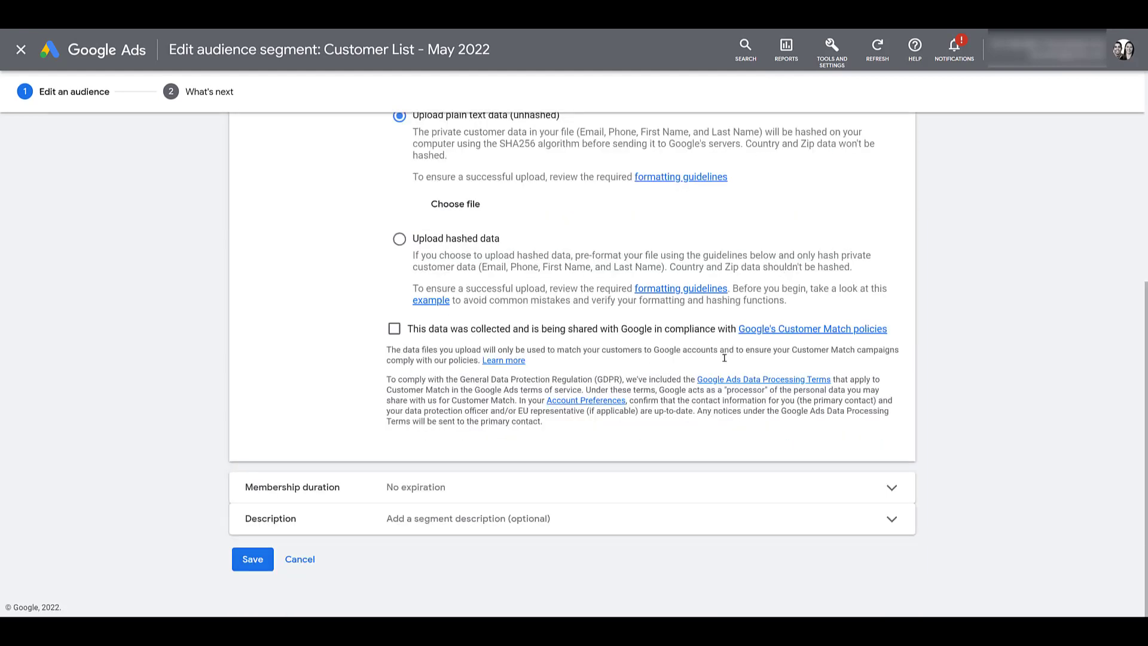
pyautogui.click(300, 559)
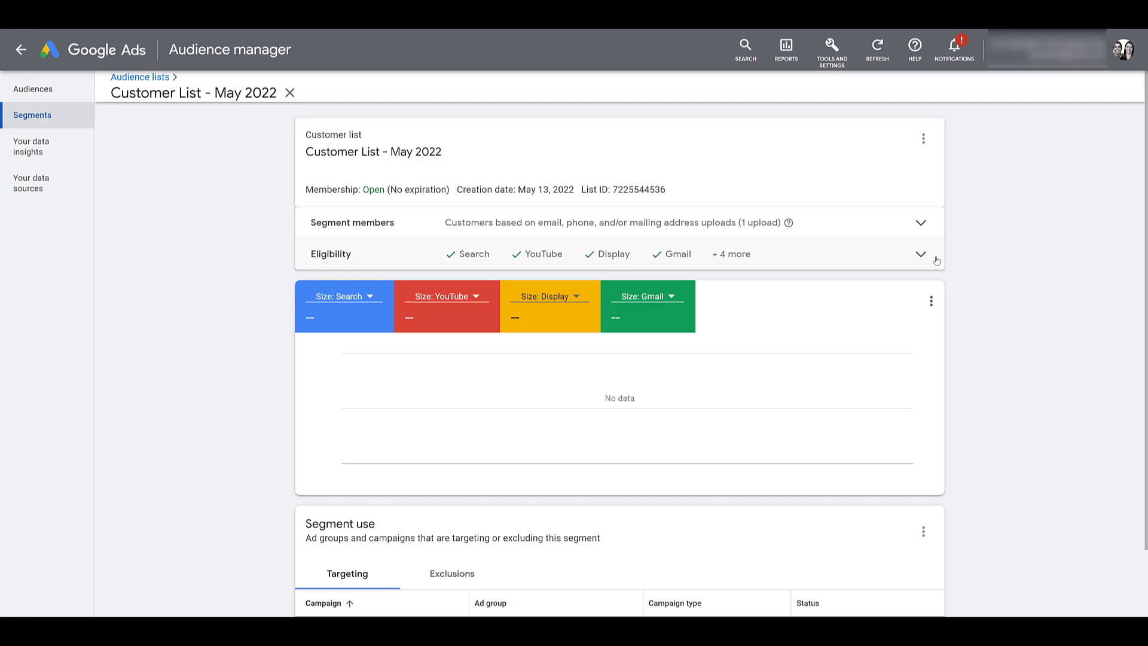
# - Check Customer List - May 2022's eligible networks (Search, YouTube, Display, Gmail, Hotel, Discovery) and add-to options
pyautogui.click(921, 254)
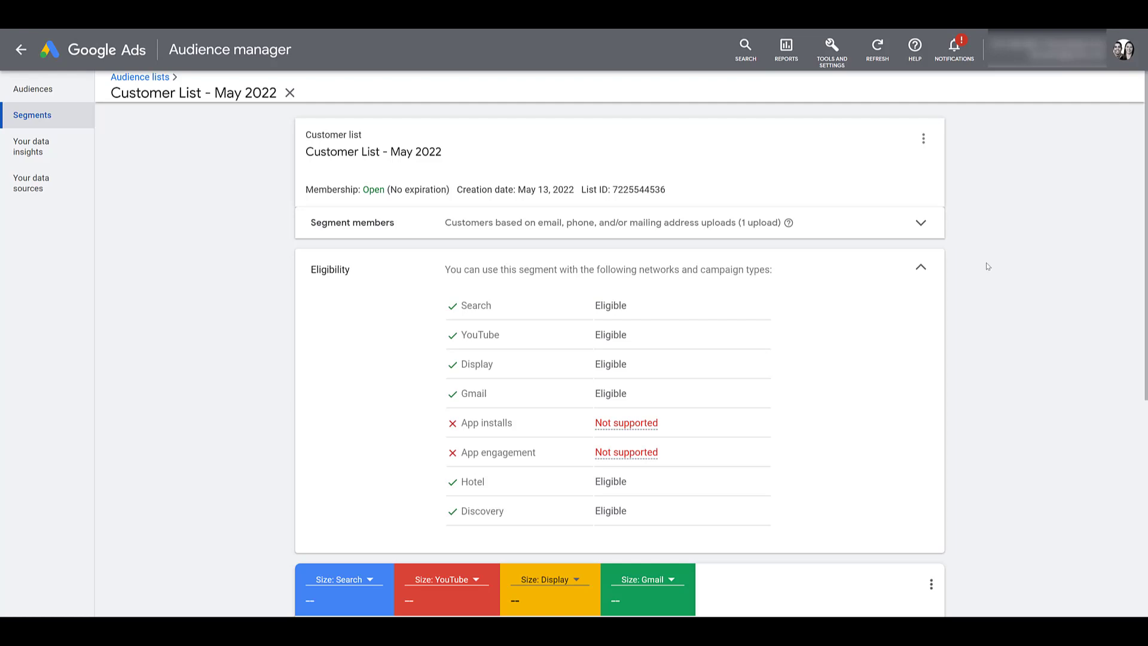
pyautogui.scroll(-5, 987, 266)
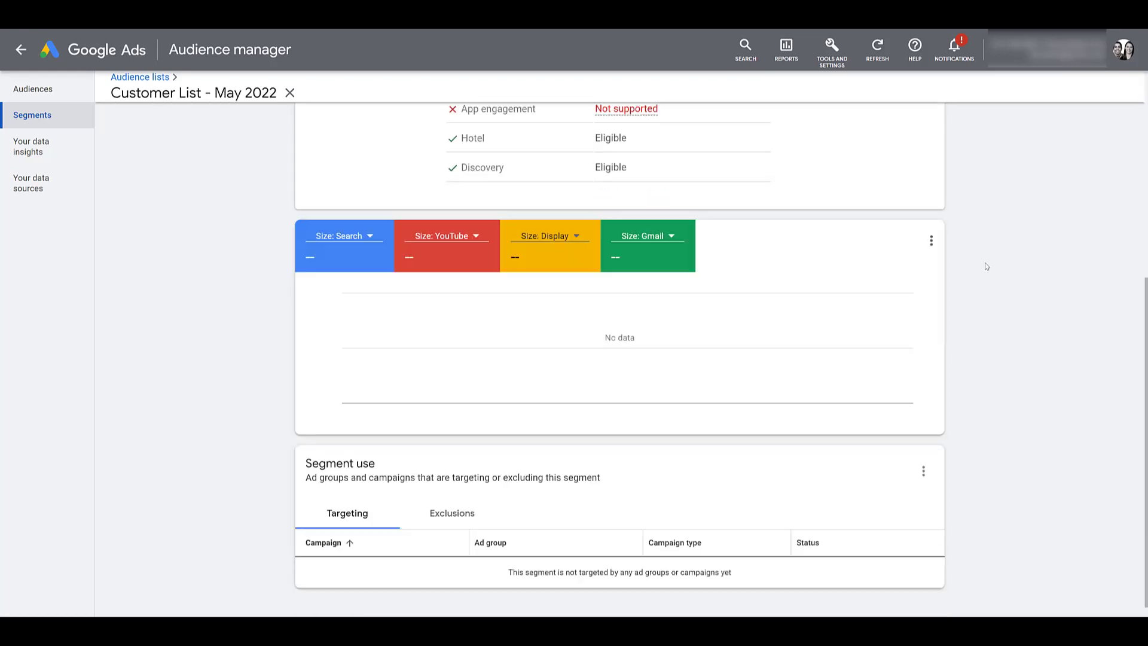
pyautogui.click(925, 473)
pyautogui.moveTo(910, 477)
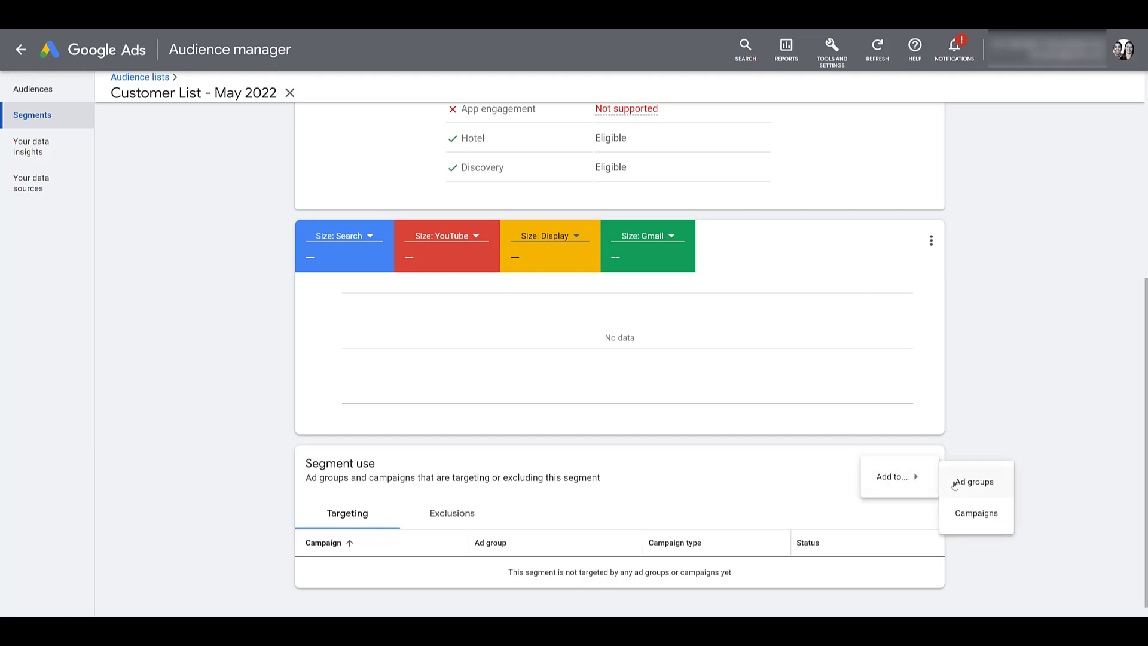
pyautogui.click(1046, 546)
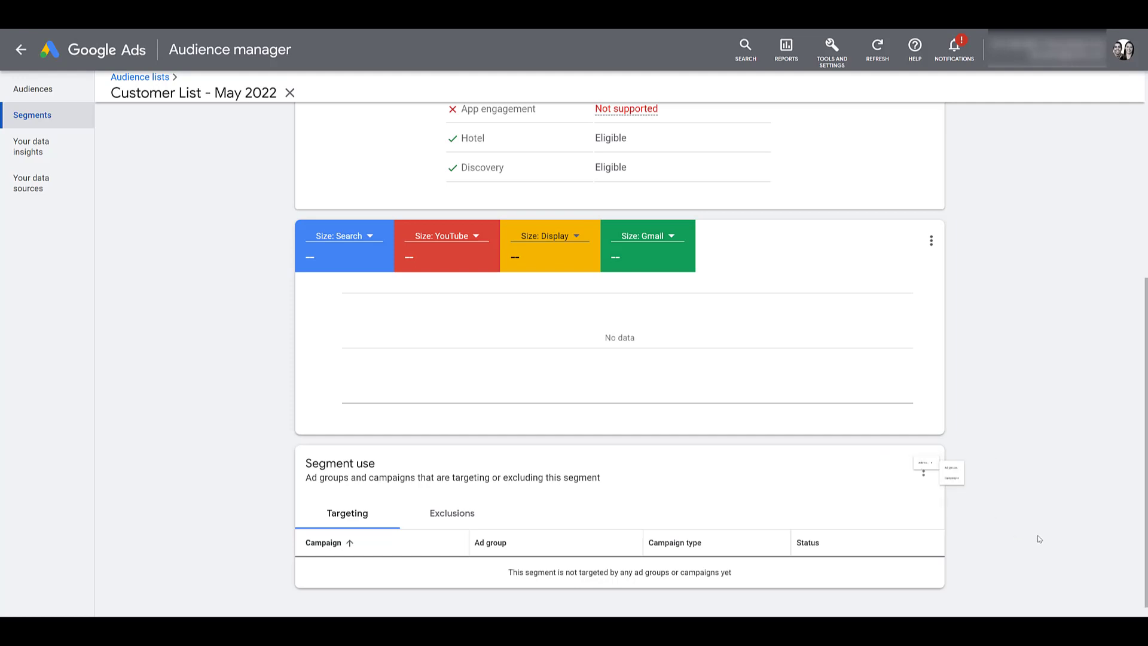
pyautogui.scroll(6, 982, 441)
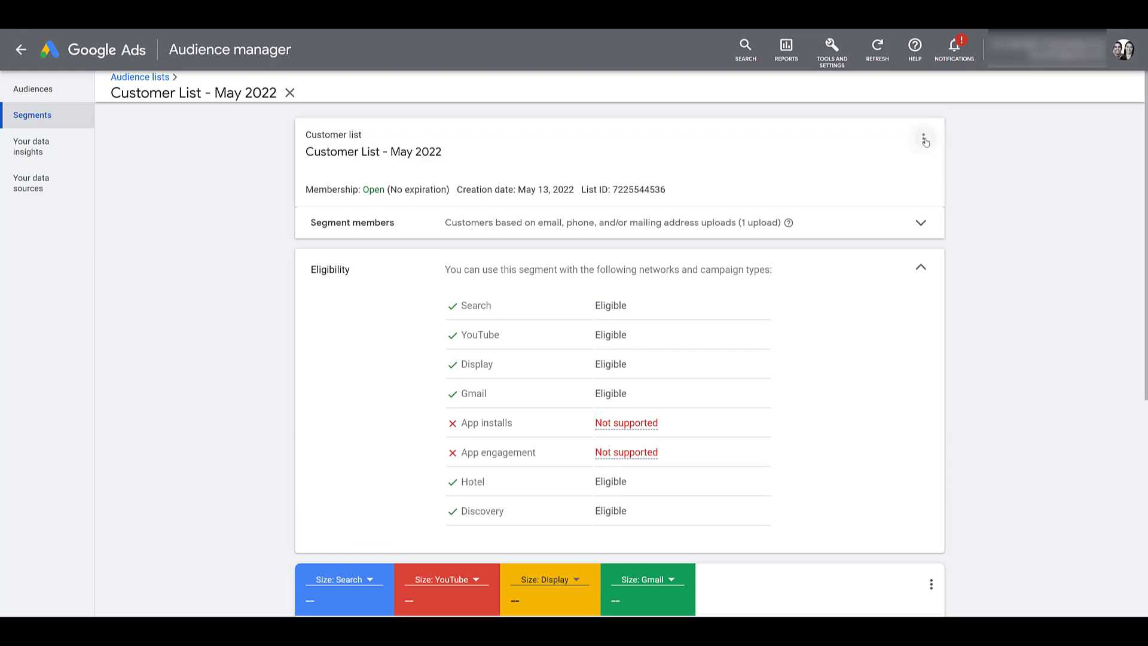
# - Add Customer List - May 2022 to the Search - DSA Placeholder campaign, keeping Observation targeting
pyautogui.click(924, 139)
pyautogui.moveTo(909, 181)
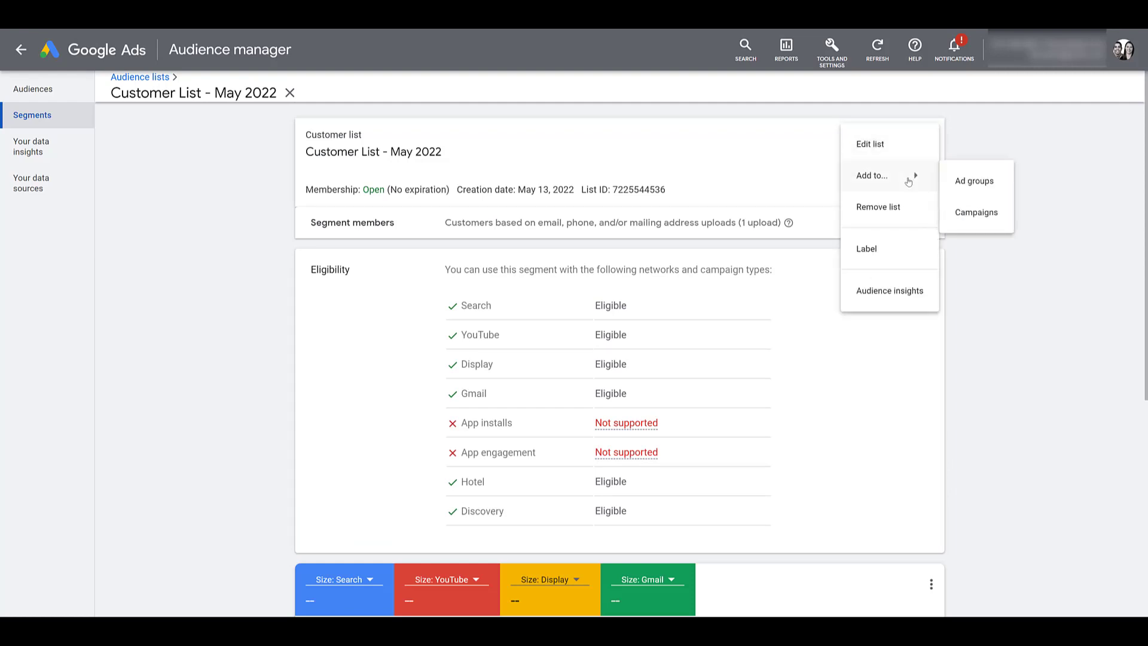
pyautogui.click(973, 215)
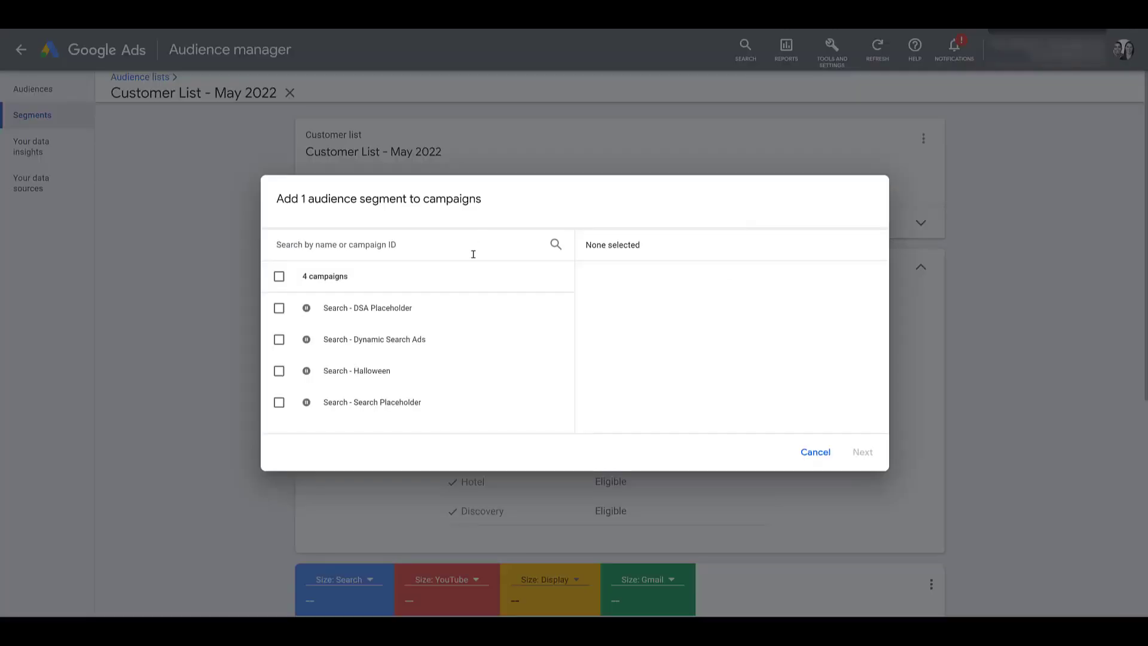
pyautogui.click(377, 314)
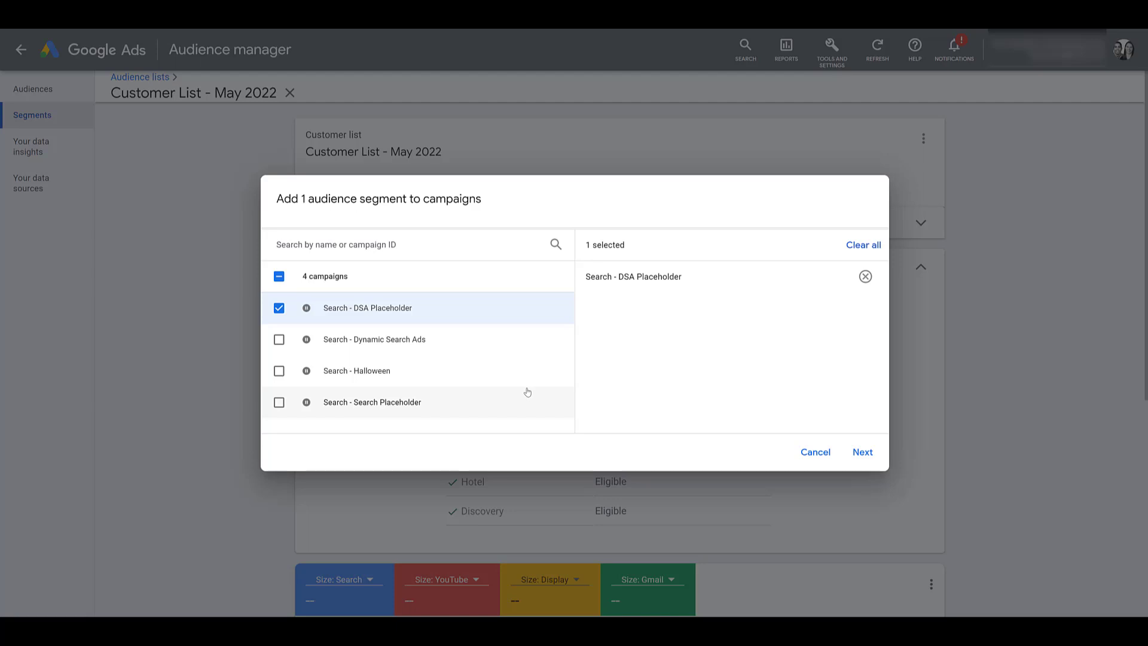
pyautogui.click(860, 452)
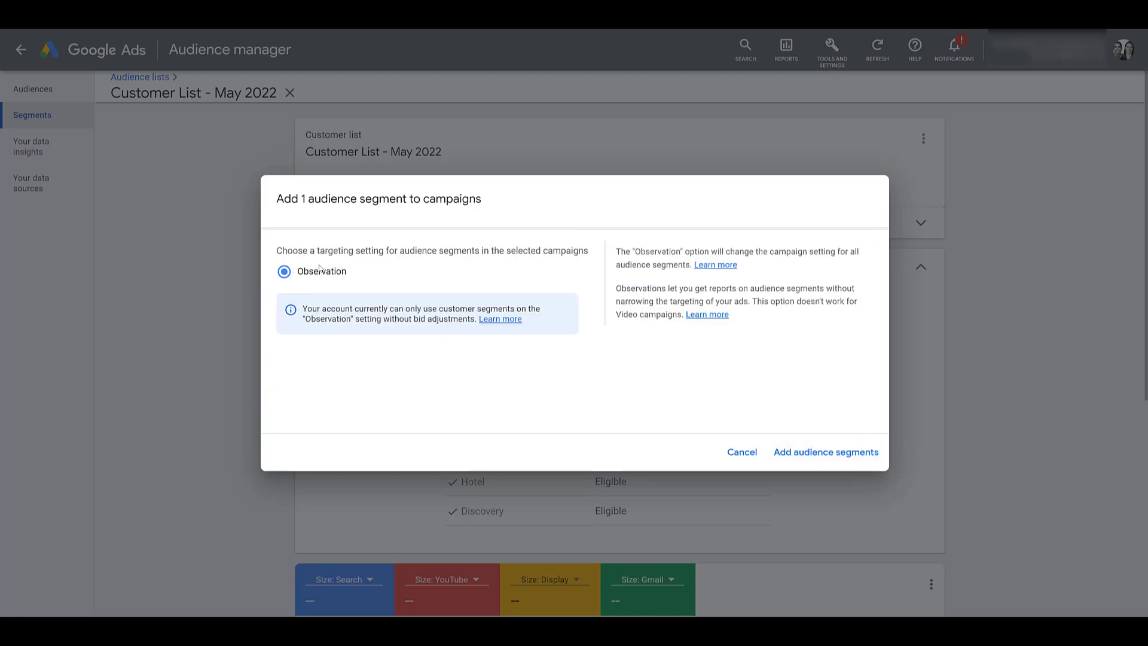
pyautogui.click(840, 452)
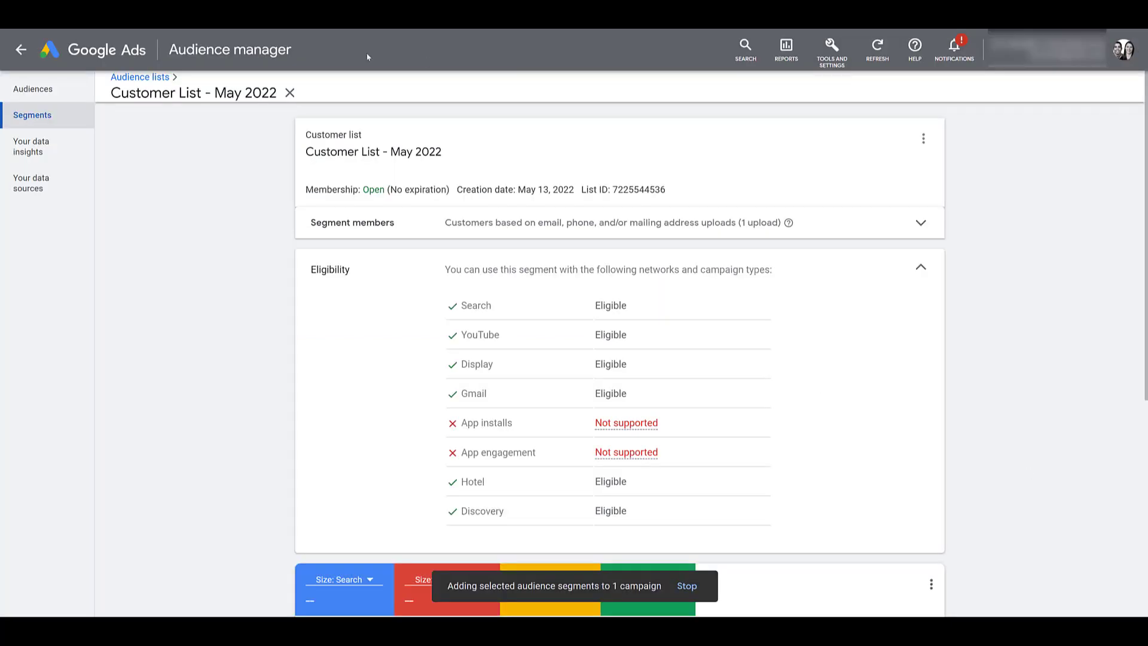
# - Show the Search - DSA Placeholder audience segments table listing Customer List - May 2022 on Observation
pyautogui.click(21, 53)
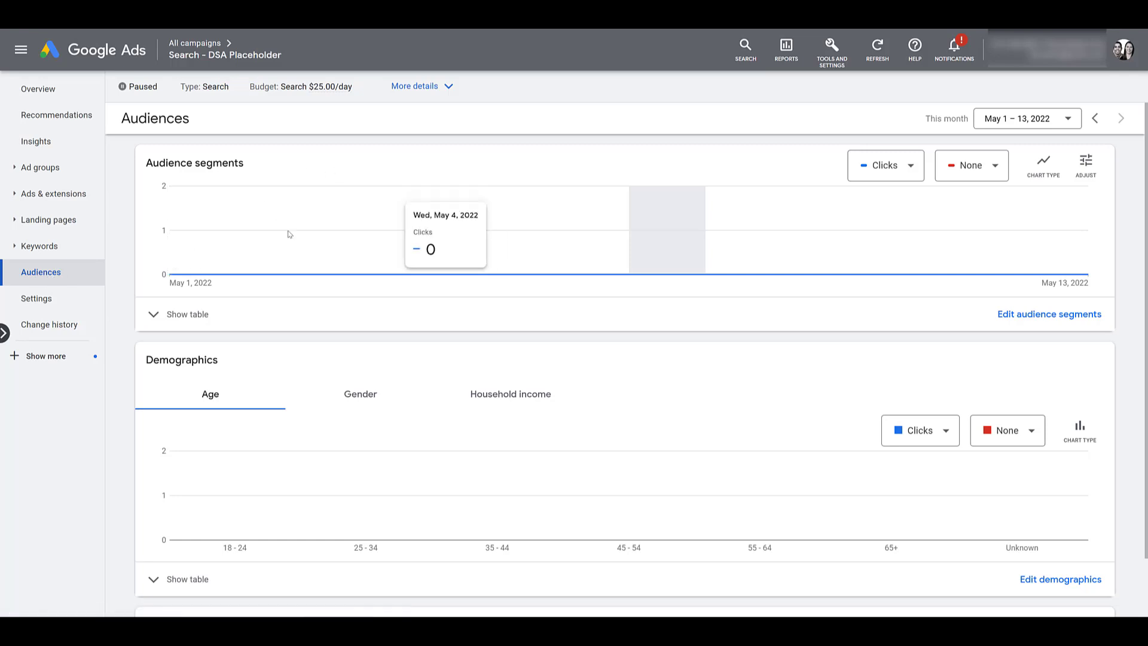
pyautogui.click(199, 316)
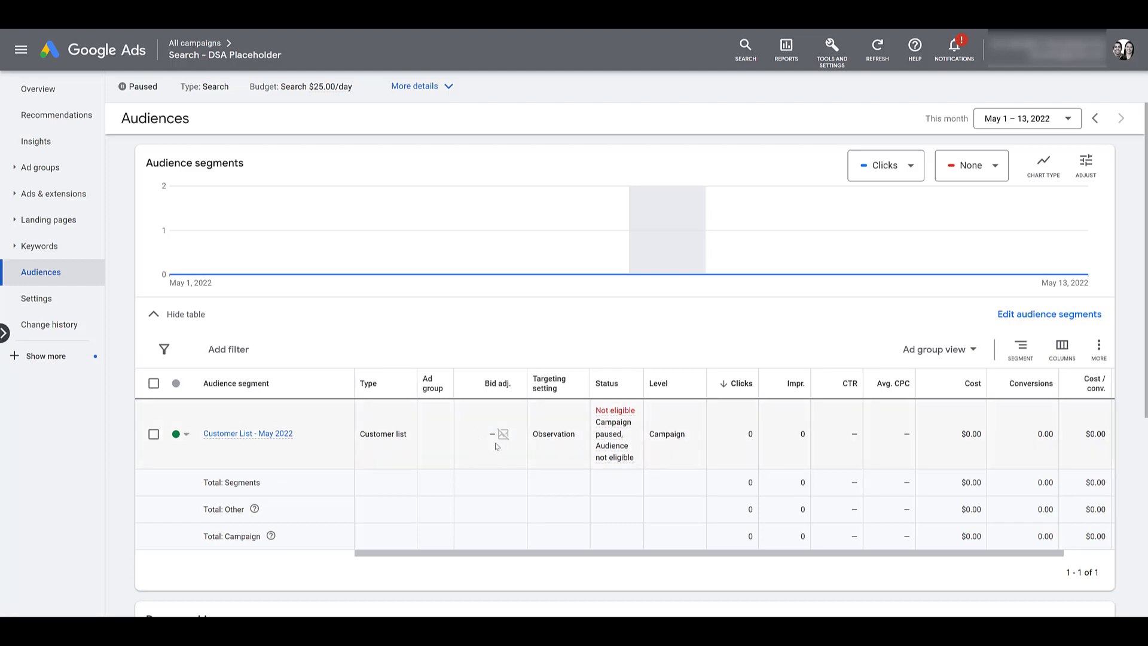
pyautogui.moveTo(500, 448)
# - Start adding campaign-level audience exclusions on Video Consideration - 2021-12-30
pyautogui.click(4, 333)
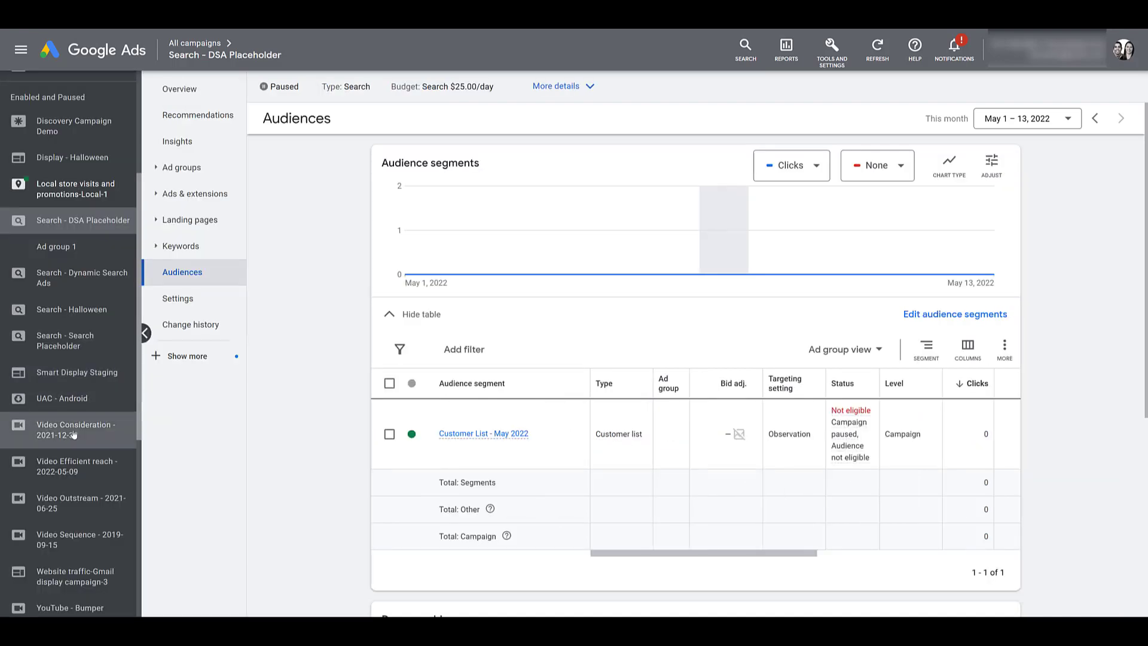
pyautogui.click(72, 426)
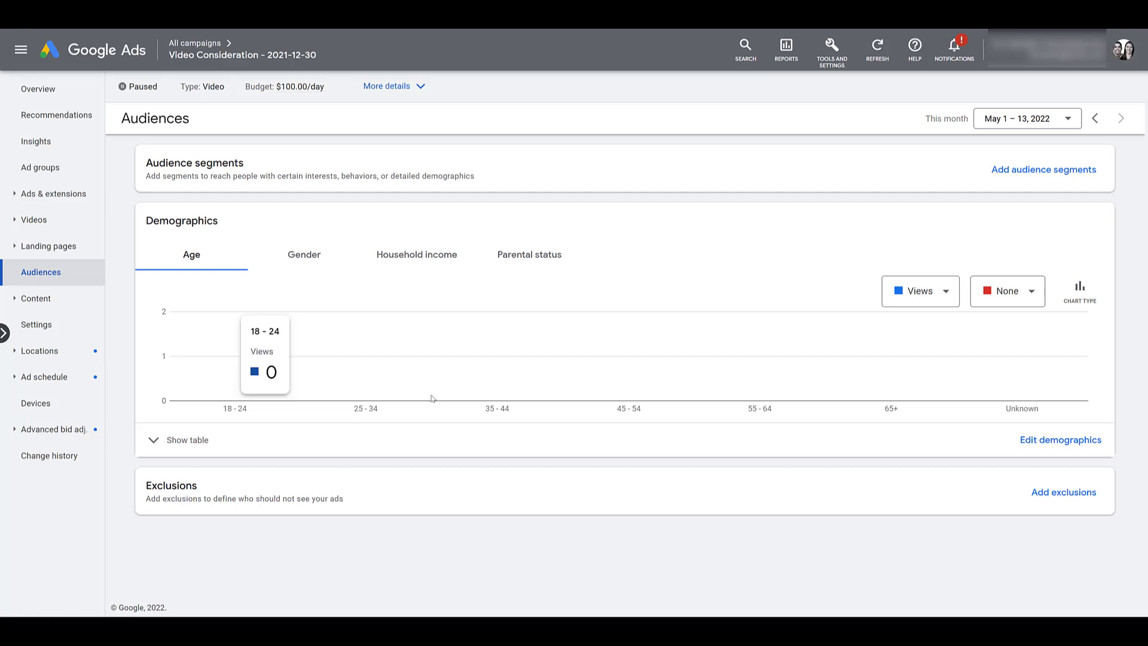
pyautogui.click(1076, 501)
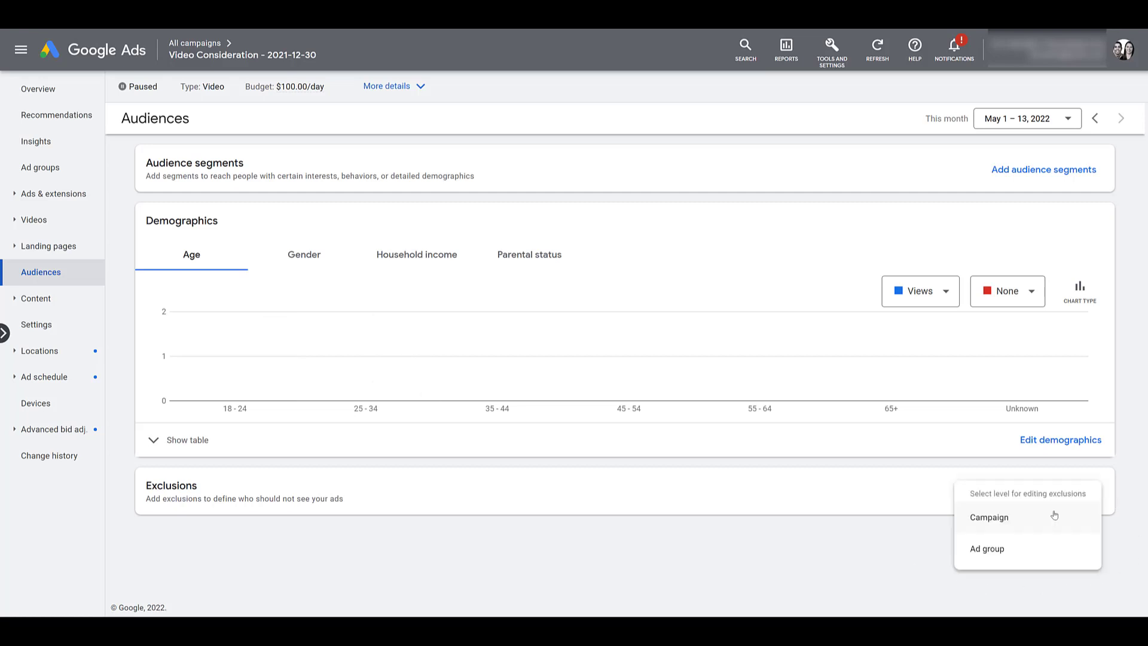
pyautogui.click(1055, 516)
# - Exclude Customer List - May 2022 from the campaign via Customer lists and save
pyautogui.click(344, 145)
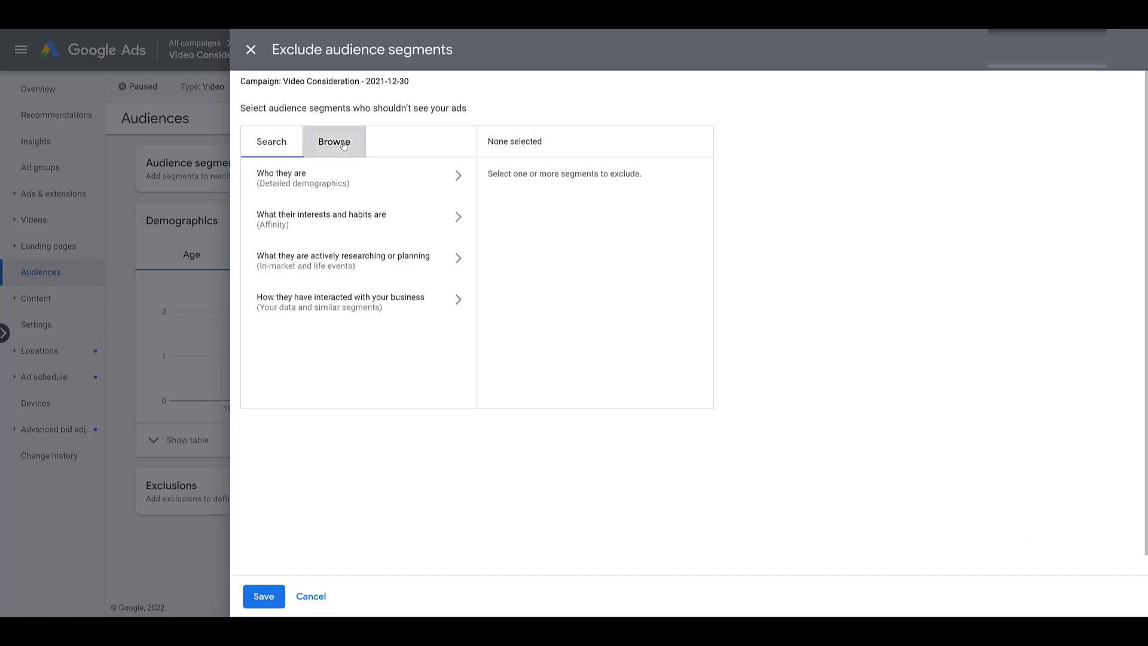
pyautogui.click(339, 305)
pyautogui.click(339, 305)
pyautogui.click(277, 330)
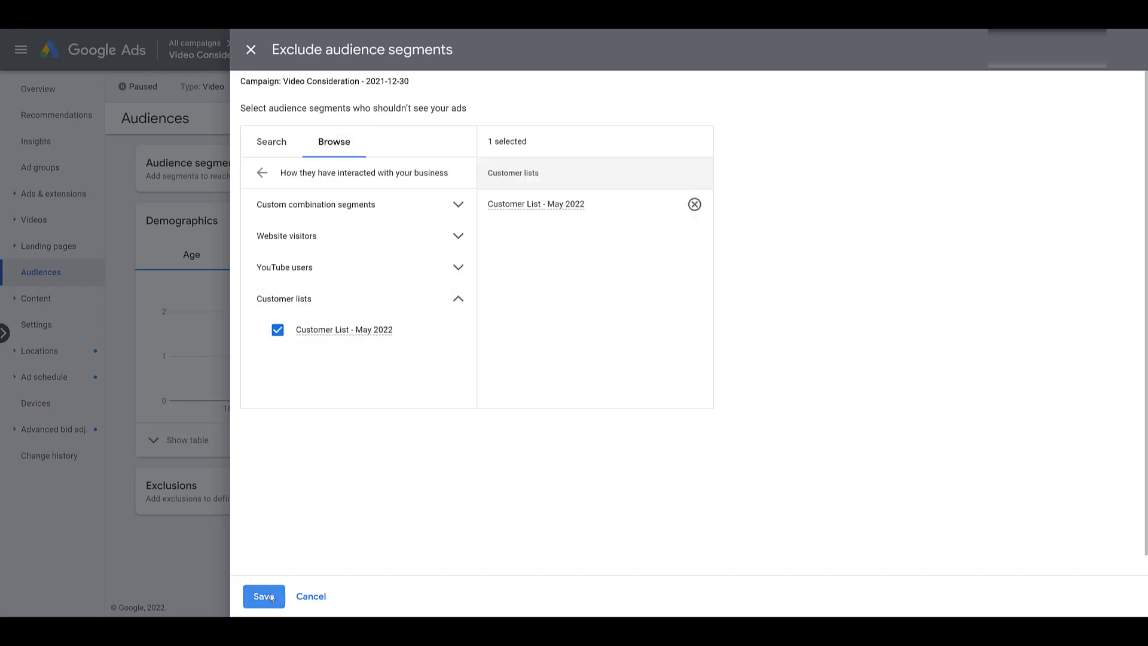
pyautogui.click(264, 596)
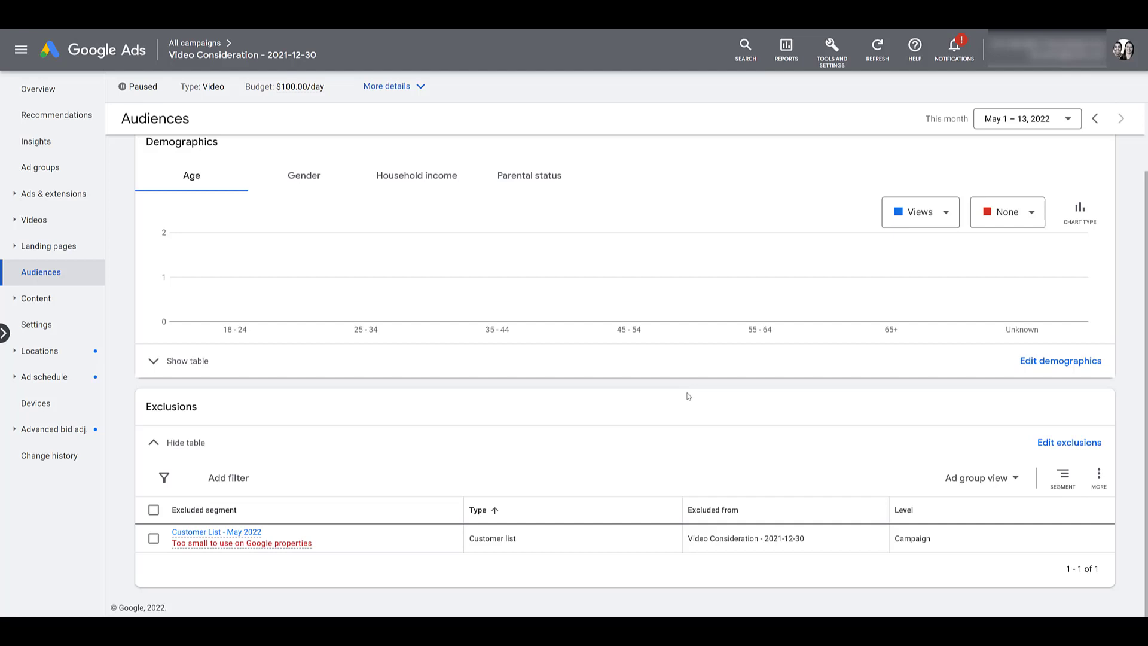
# - View the Video Consideration - 2021-12-30 campaign settings: paused, $100.00/day, Maximum CPV
pyautogui.click(71, 330)
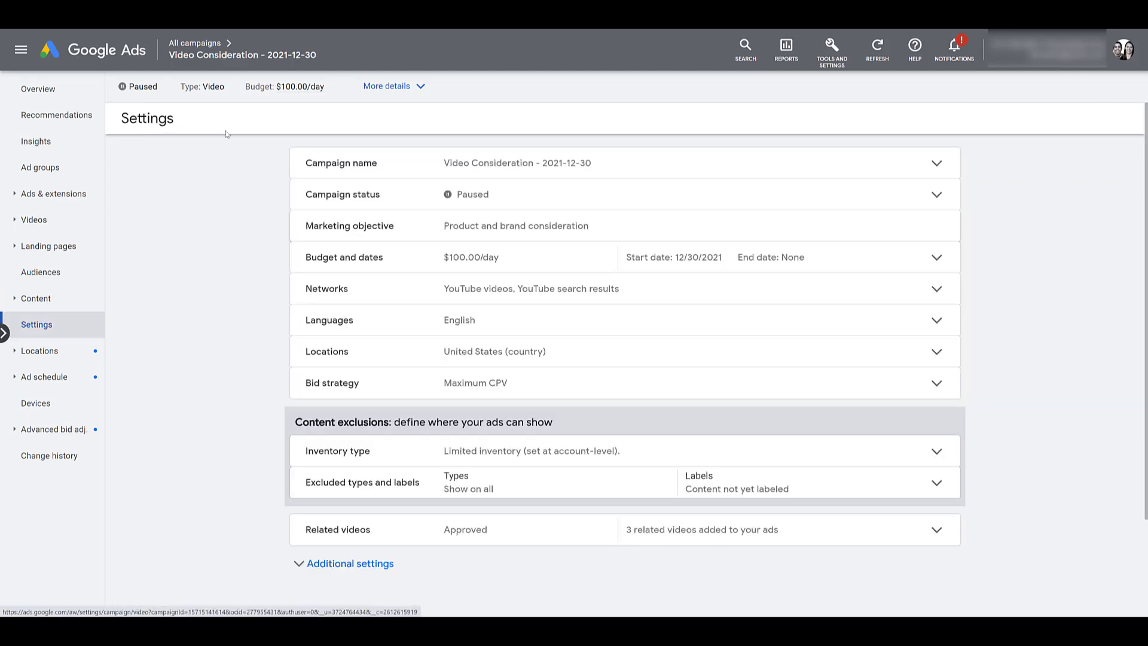
# - Open the Account settings page for all campaigns from the Overview
pyautogui.click(53, 93)
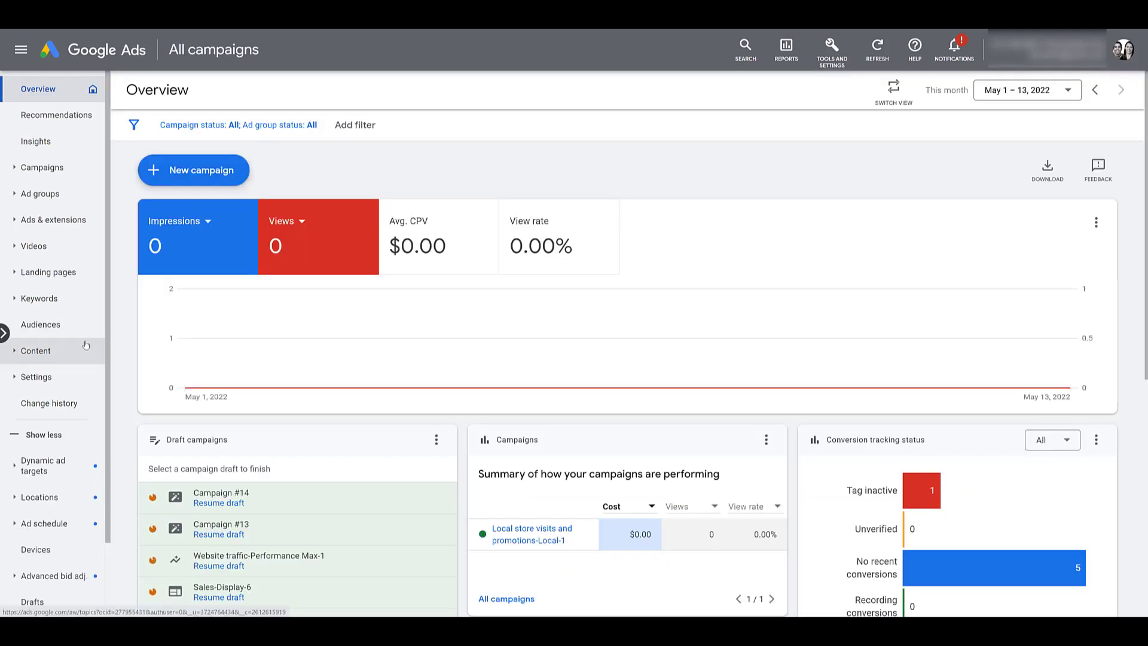
pyautogui.click(16, 378)
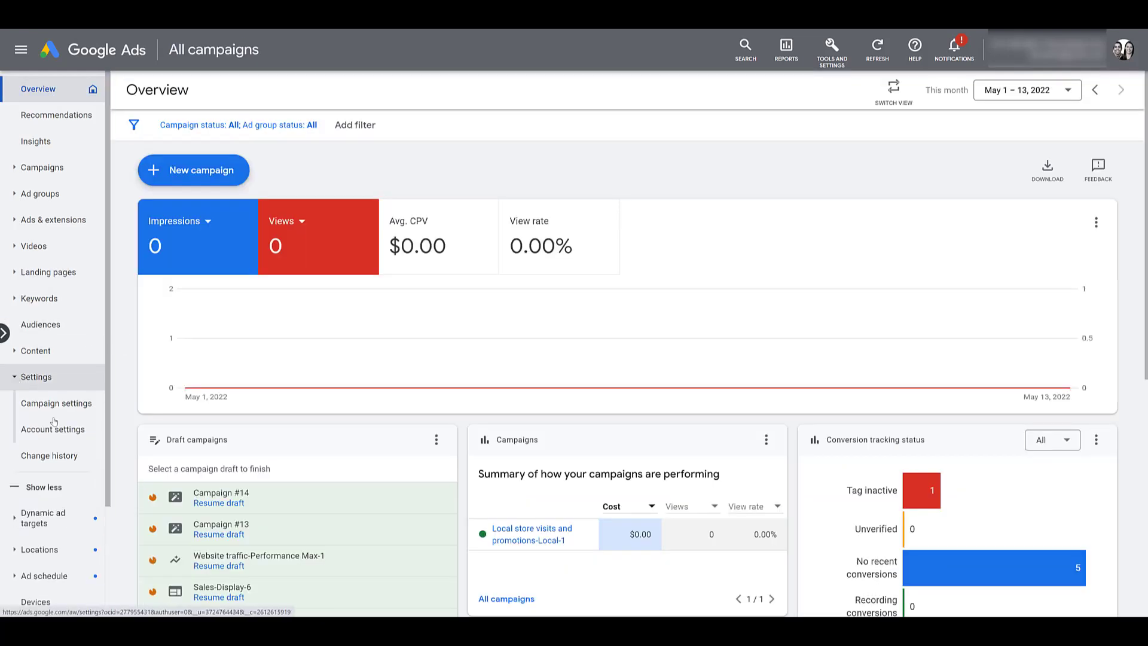
pyautogui.click(69, 440)
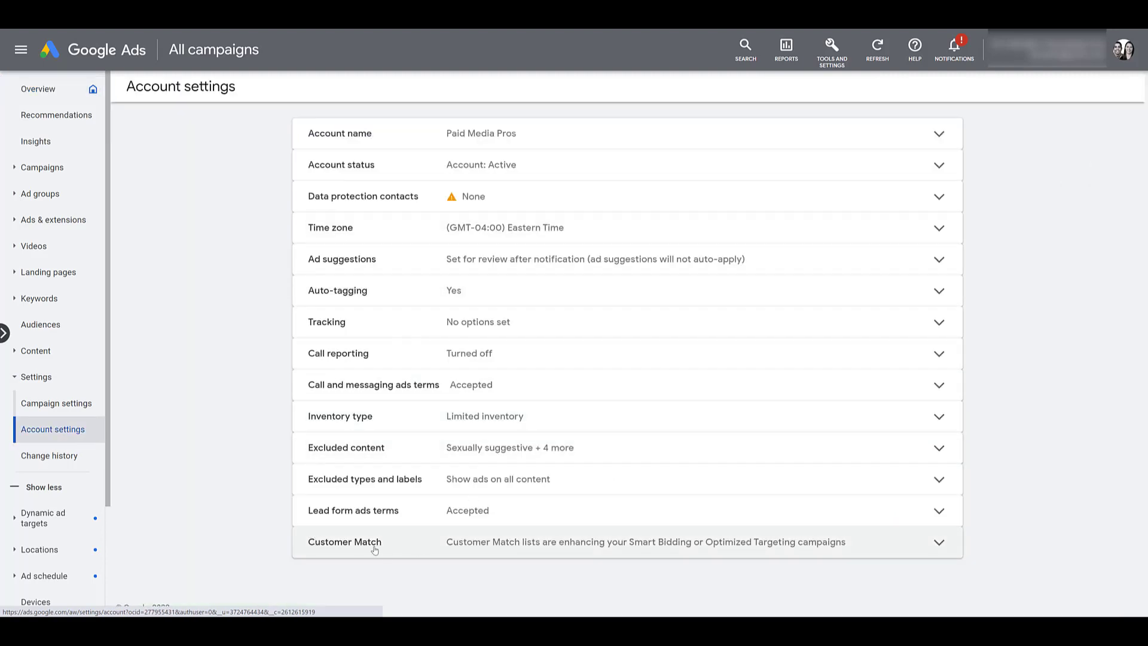
# - Open Customer Match and keep 'Use all Customer Match lists in Smart Bidding or Optimized Targeting' checked
pyautogui.click(881, 550)
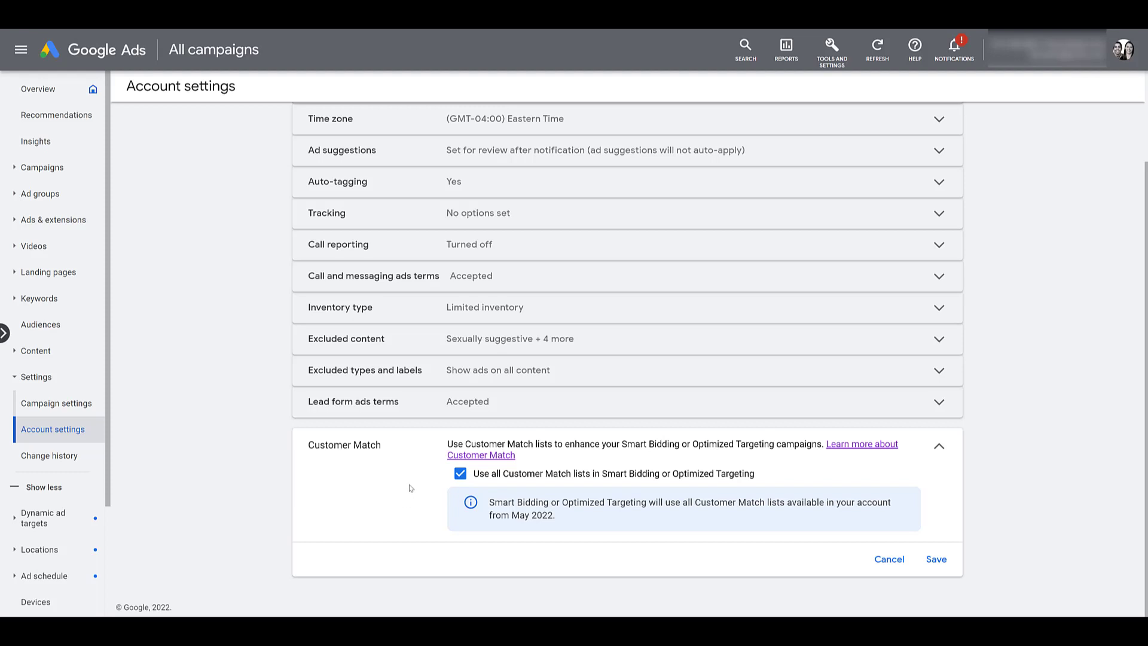
pyautogui.click(460, 474)
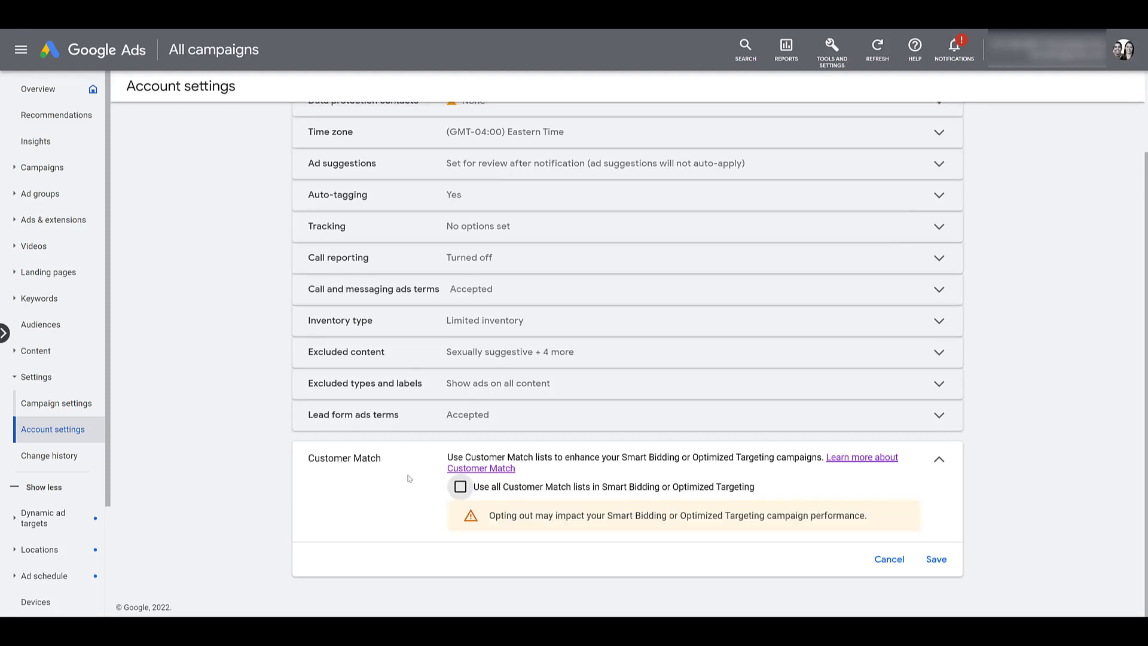
pyautogui.click(460, 487)
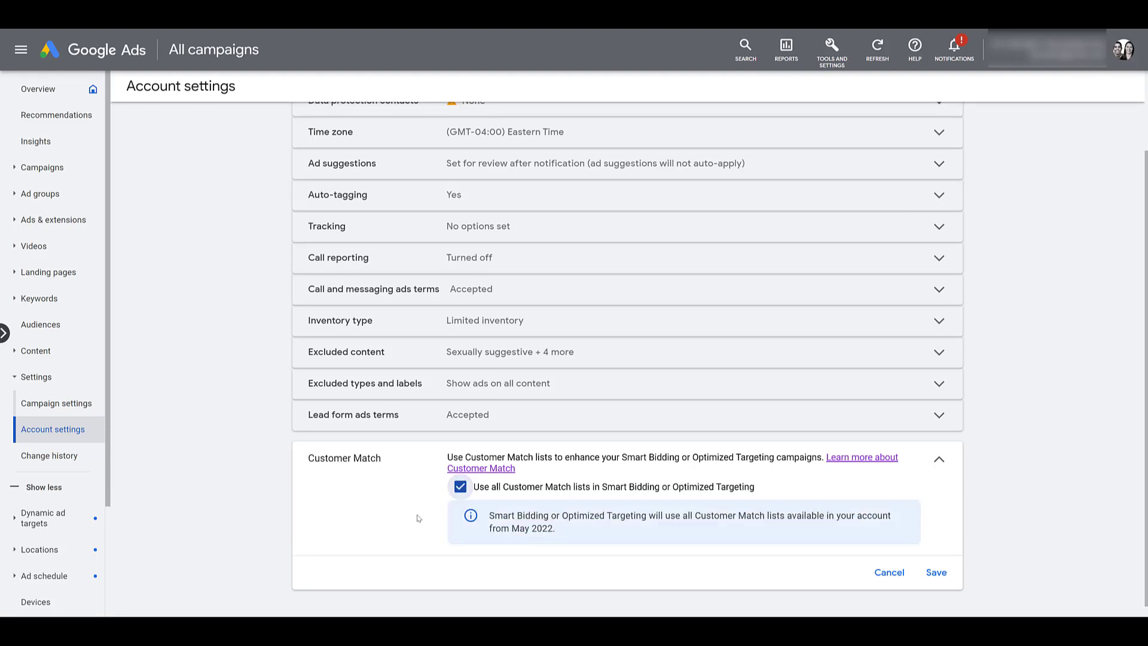